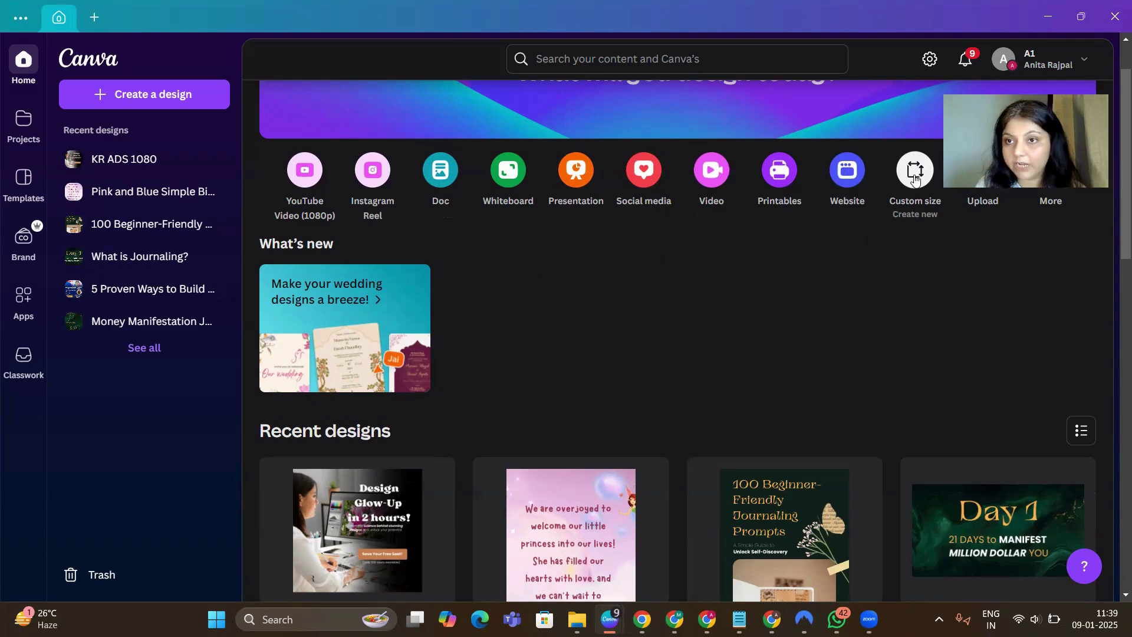
- Create a new custom-size design 1080 px wide and 1080 px high
{"action": "left_click", "coordinate": [915, 177]}
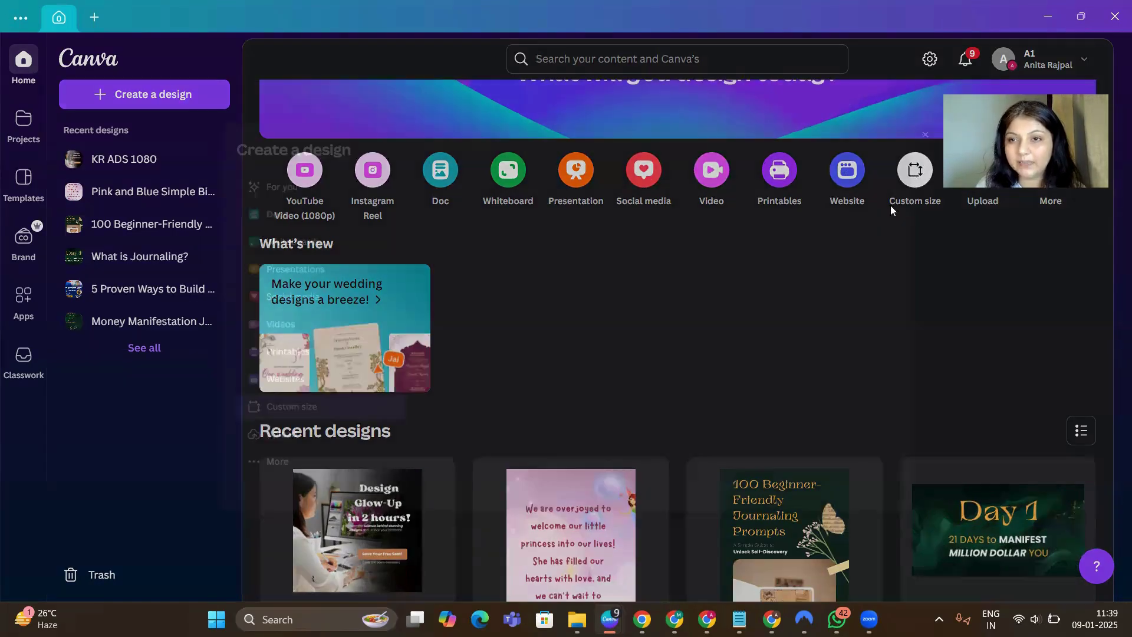
{"action": "type", "text": "1080"}
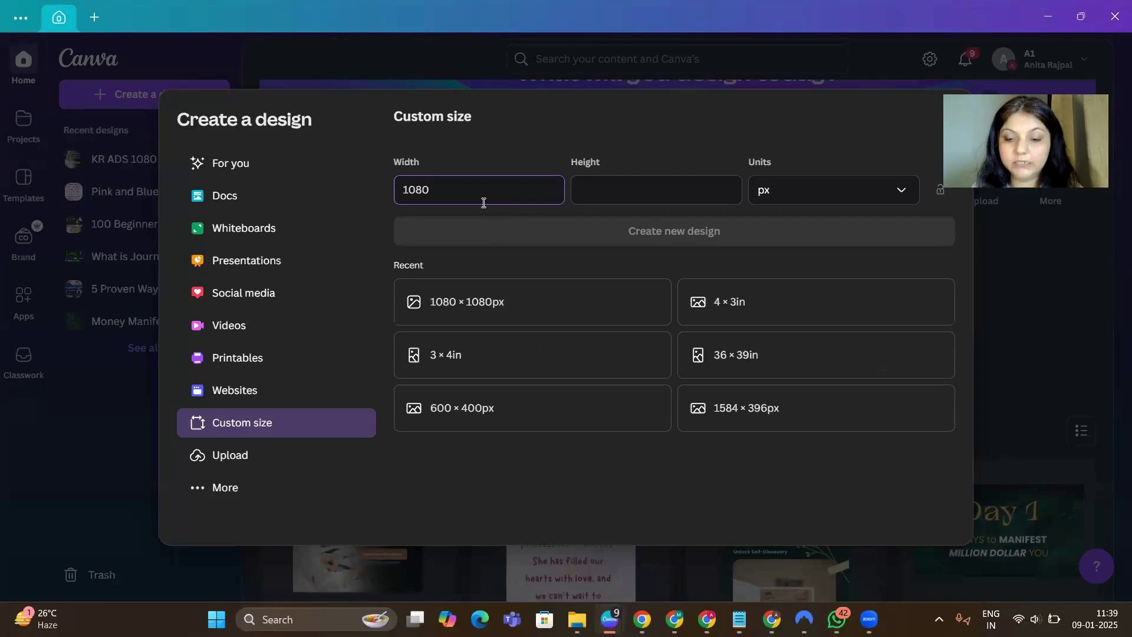
{"action": "key", "text": "Tab"}
{"action": "type", "text": "108"}
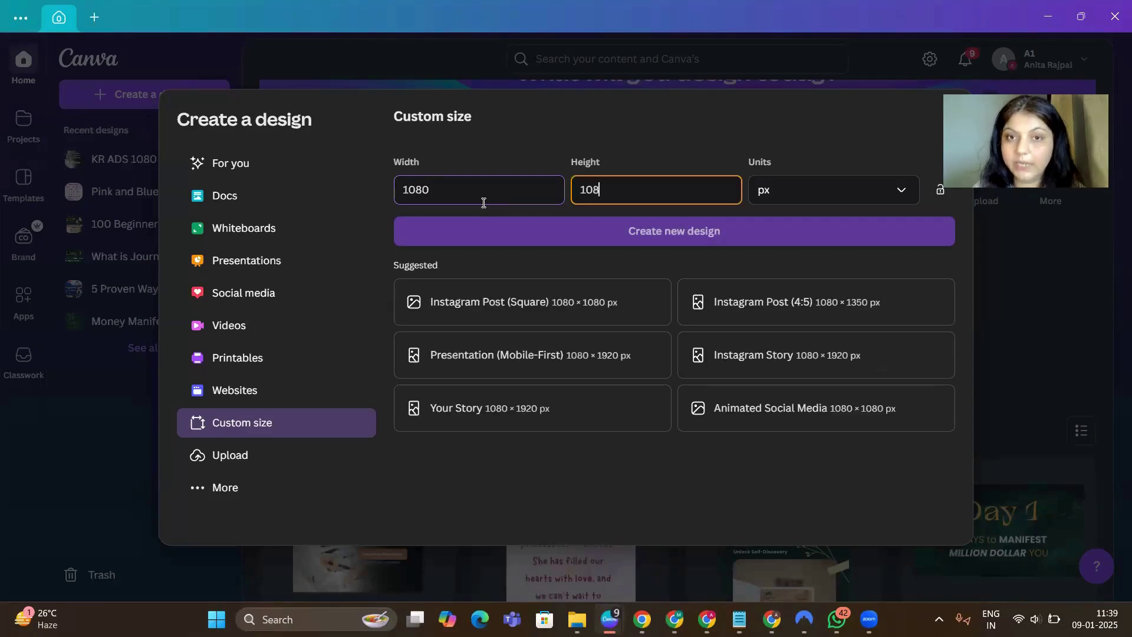
{"action": "type", "text": "0"}
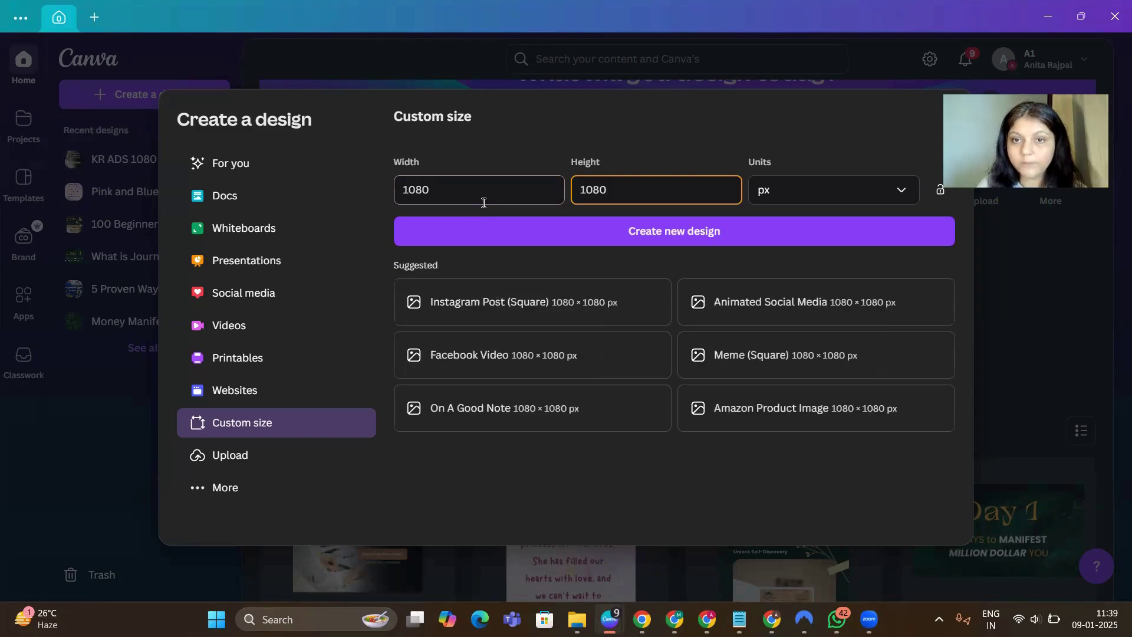
{"action": "left_click", "coordinate": [586, 234]}
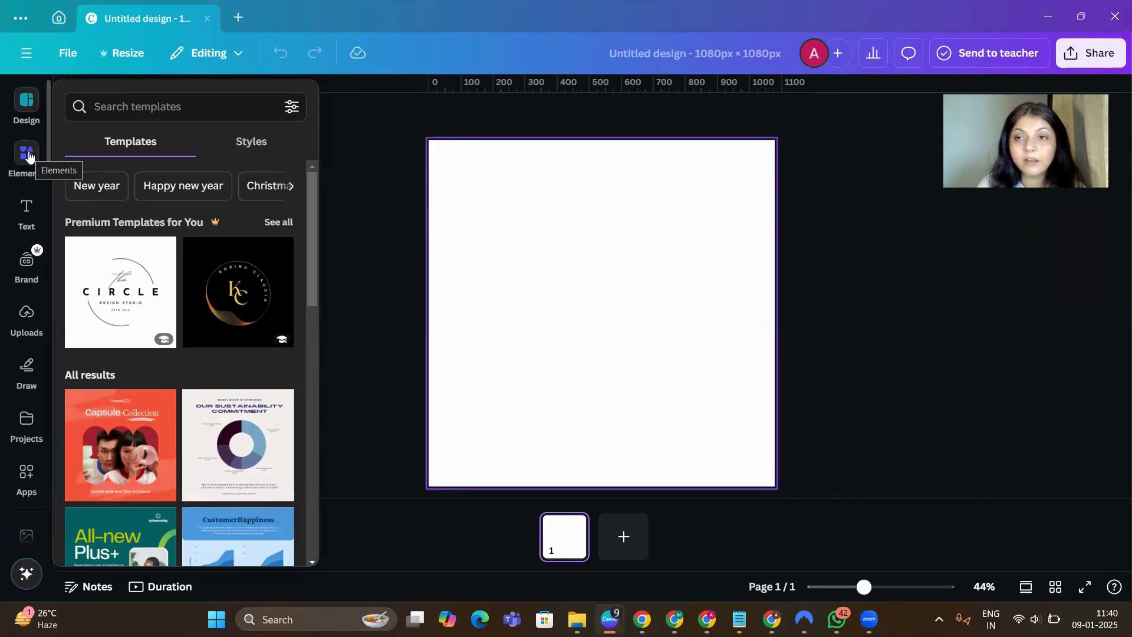
- Search the design templates for "SQUARE"
{"action": "left_click", "coordinate": [138, 106]}
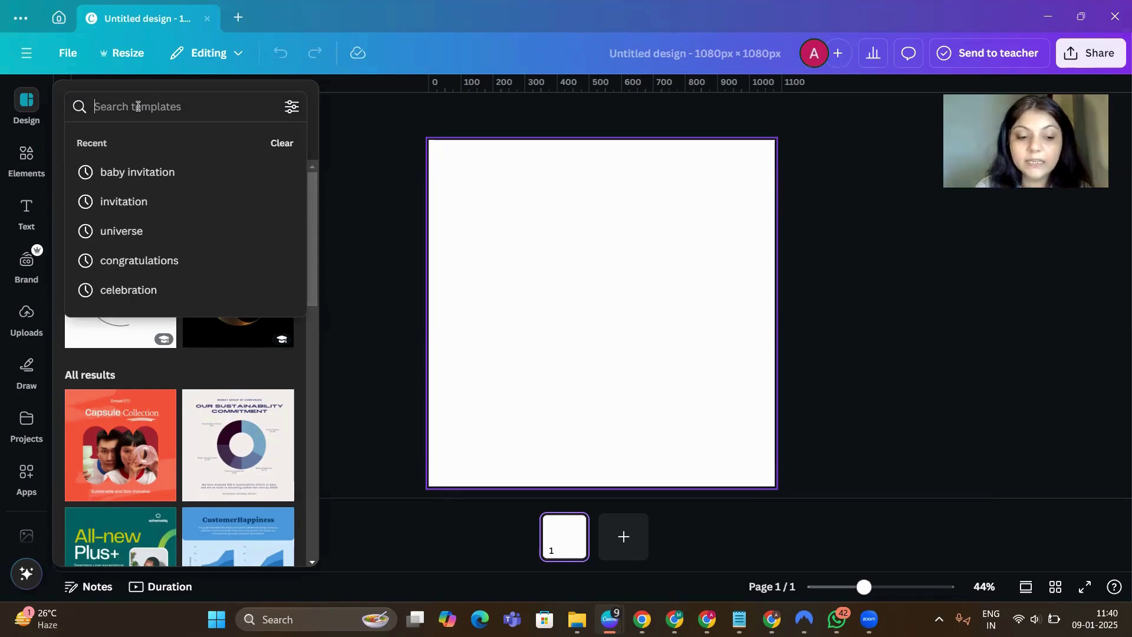
{"action": "type", "text": "SQUARE"}
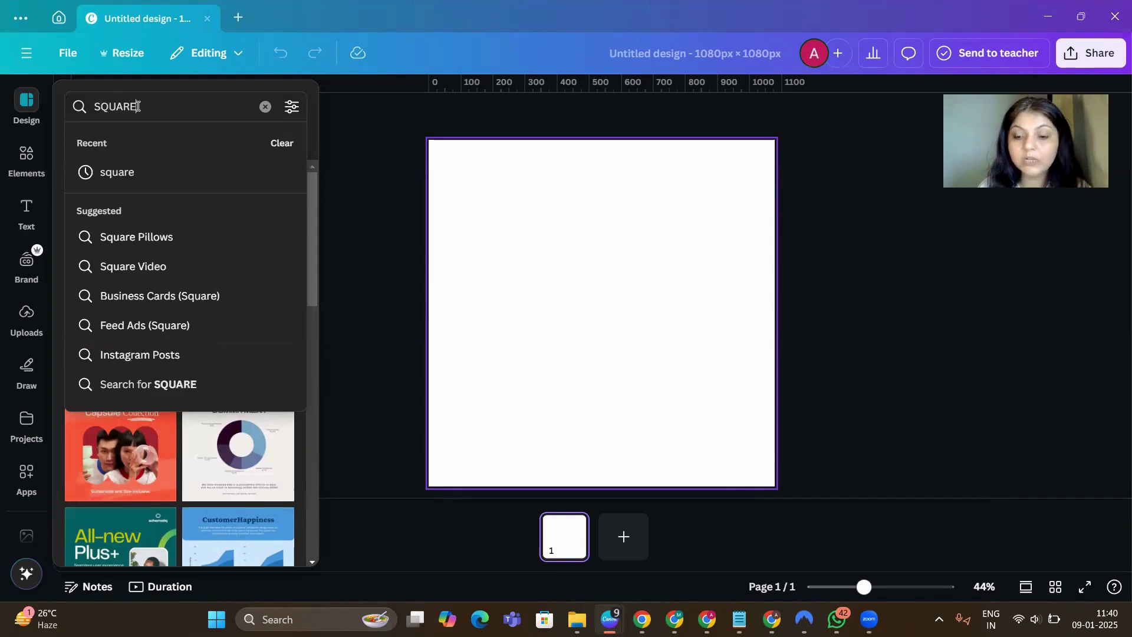
{"action": "key", "text": "Return"}
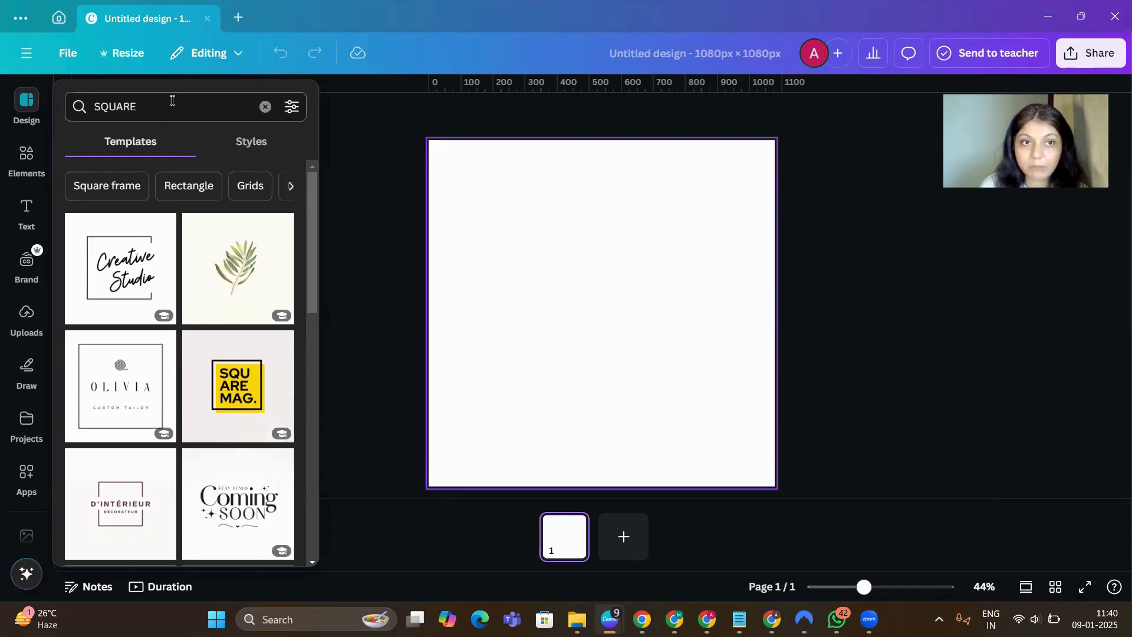
- Copy the template search term "SQUARE" to search the elements, and add the plain square shape to the page
{"action": "left_click", "coordinate": [144, 101]}
{"action": "left_click_drag", "start_coordinate": [143, 101], "coordinate": [94, 105]}
{"action": "key", "text": "ctrl+c"}
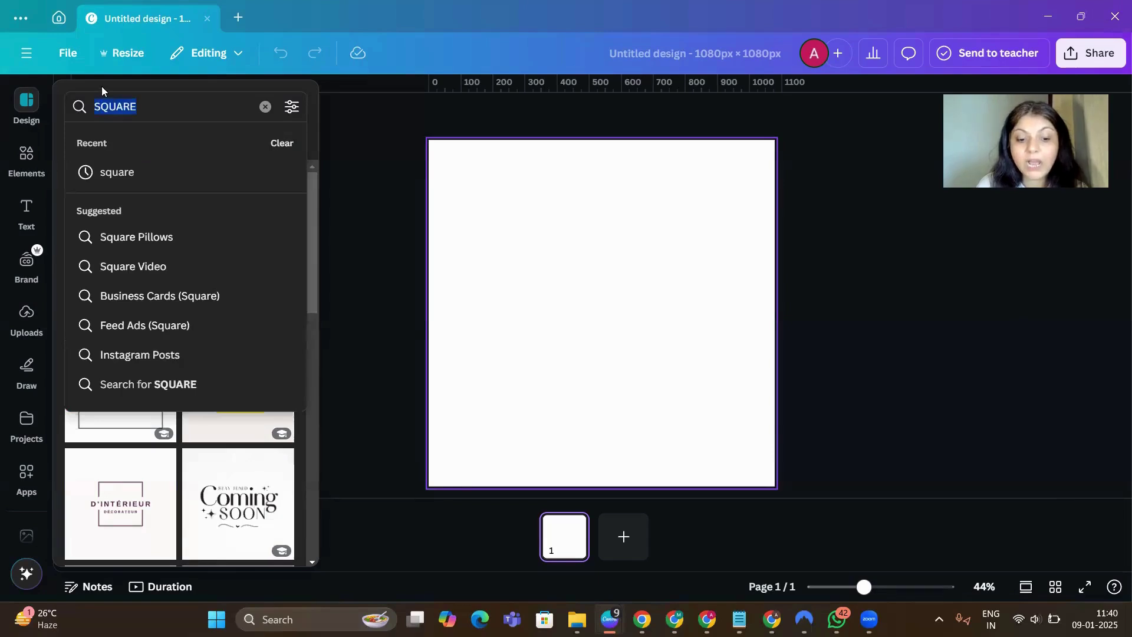
{"action": "left_click", "coordinate": [27, 156]}
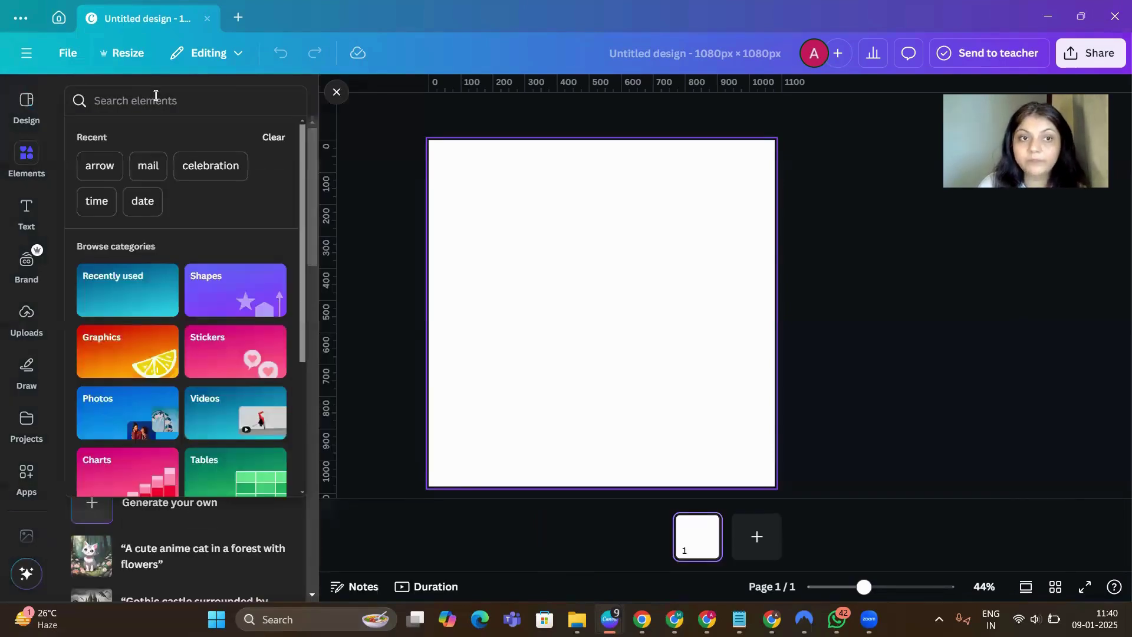
{"action": "left_click", "coordinate": [156, 95]}
{"action": "key", "text": "ctrl+v"}
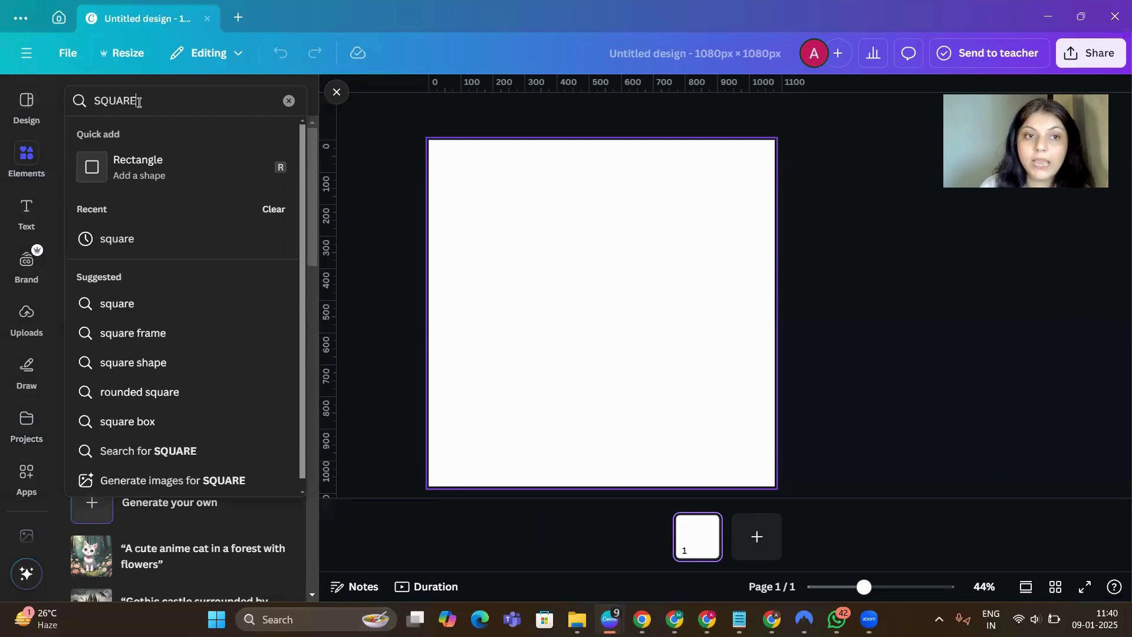
{"action": "key", "text": "Return"}
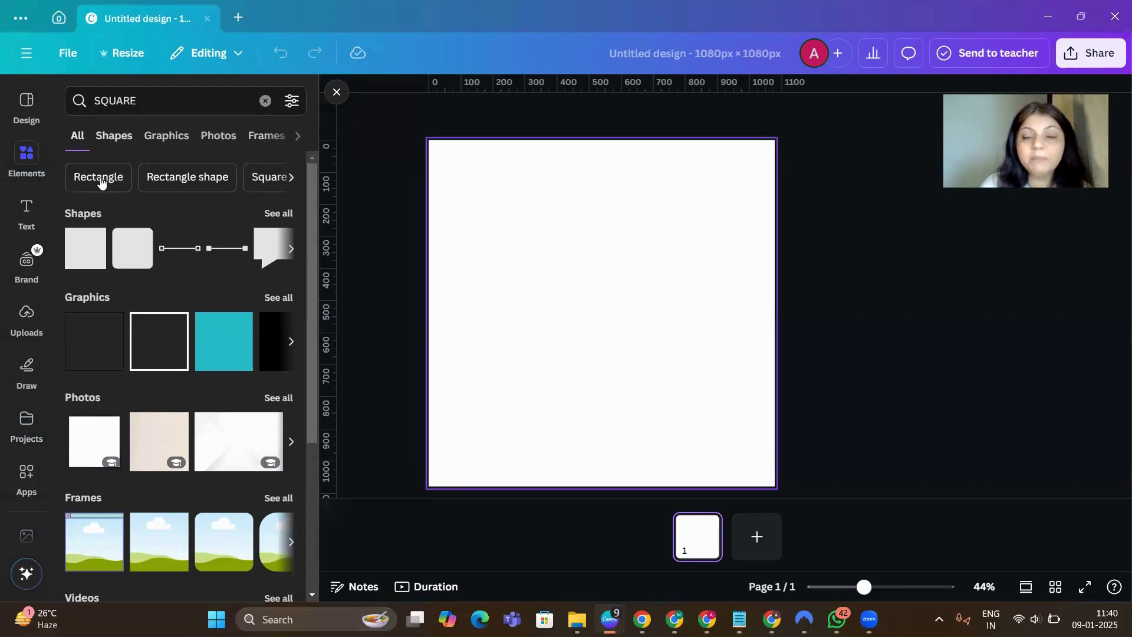
{"action": "left_click", "coordinate": [75, 256]}
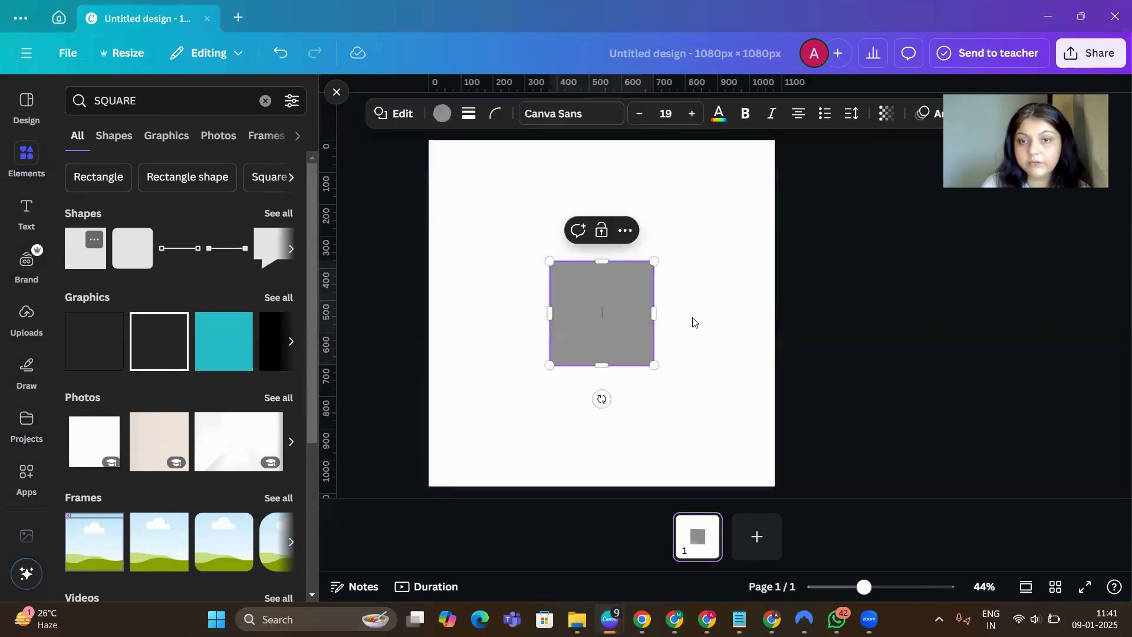
{"action": "key", "text": "Escape"}
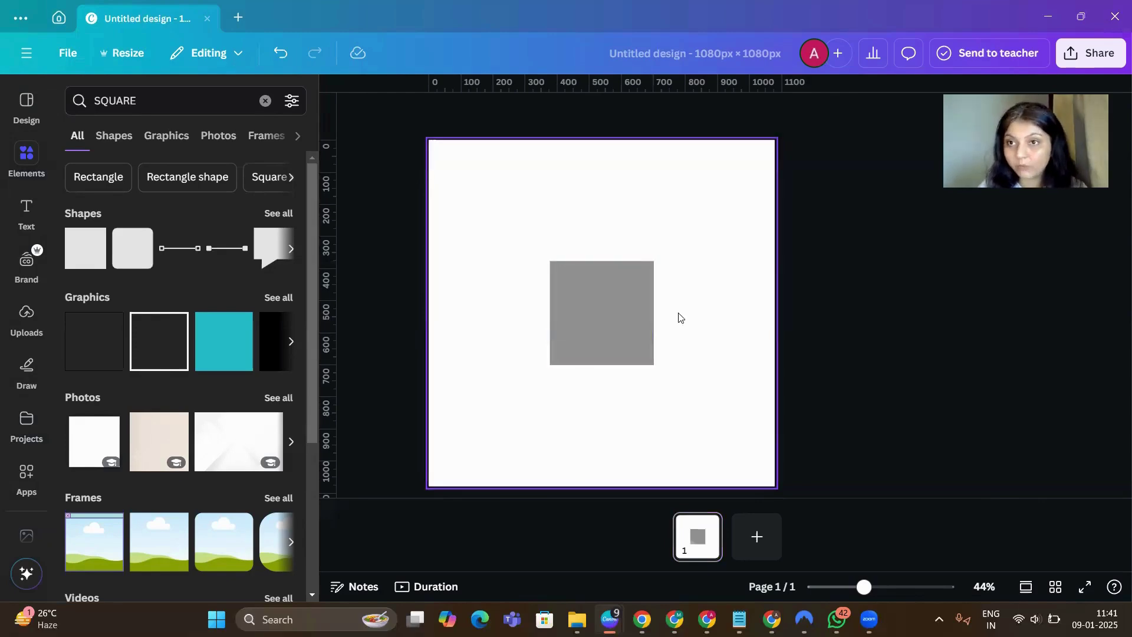
- Browse the replacement shapes available for the gray square, through to the end of the list
{"action": "left_click", "coordinate": [628, 311]}
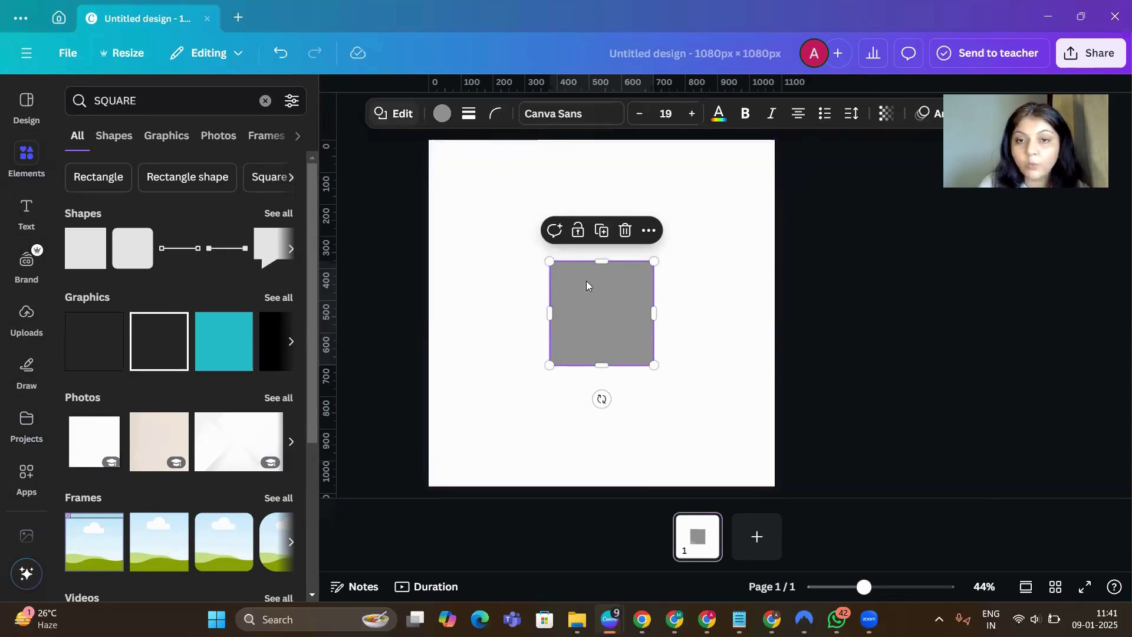
{"action": "left_click", "coordinate": [399, 116]}
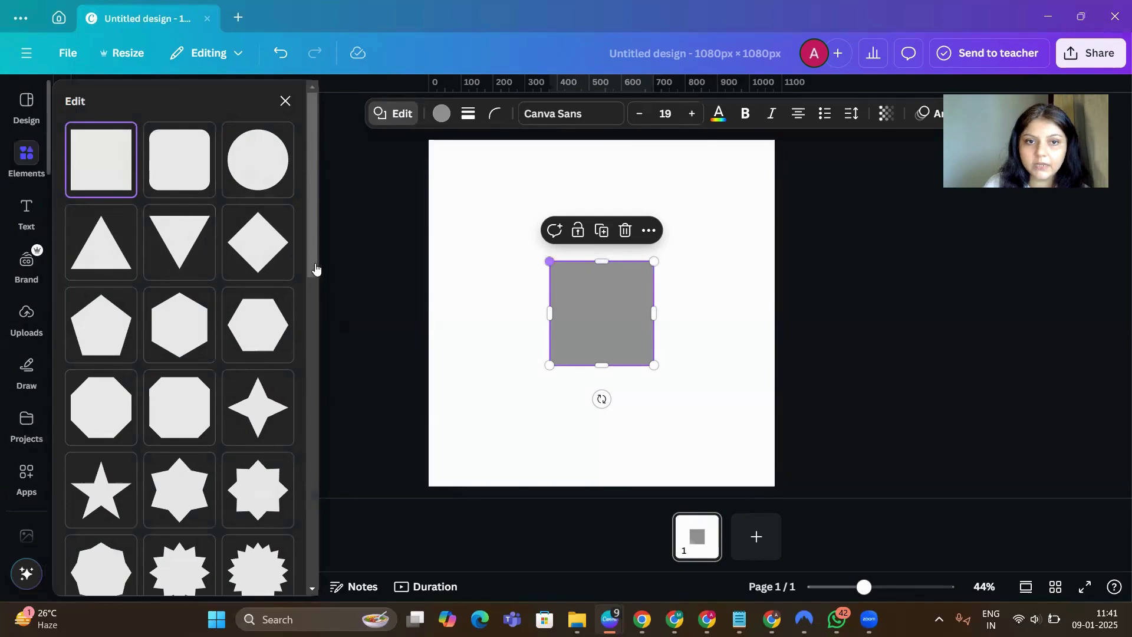
{"action": "scroll", "coordinate": [306, 259], "scroll_direction": "down", "scroll_amount": 5}
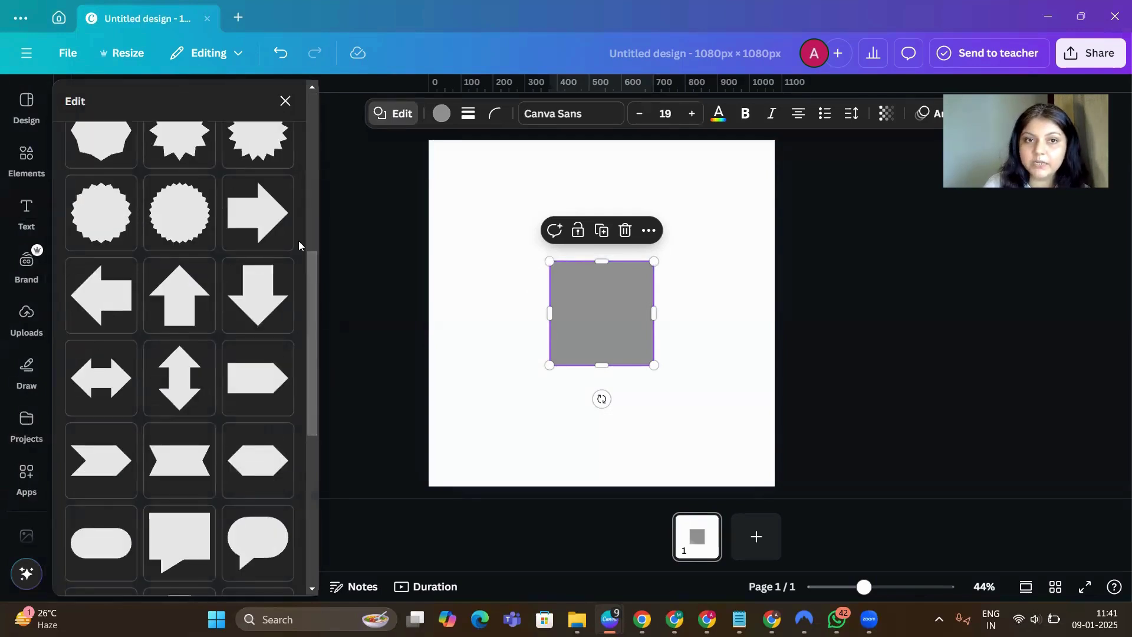
{"action": "left_click_drag", "start_coordinate": [311, 258], "coordinate": [315, 416]}
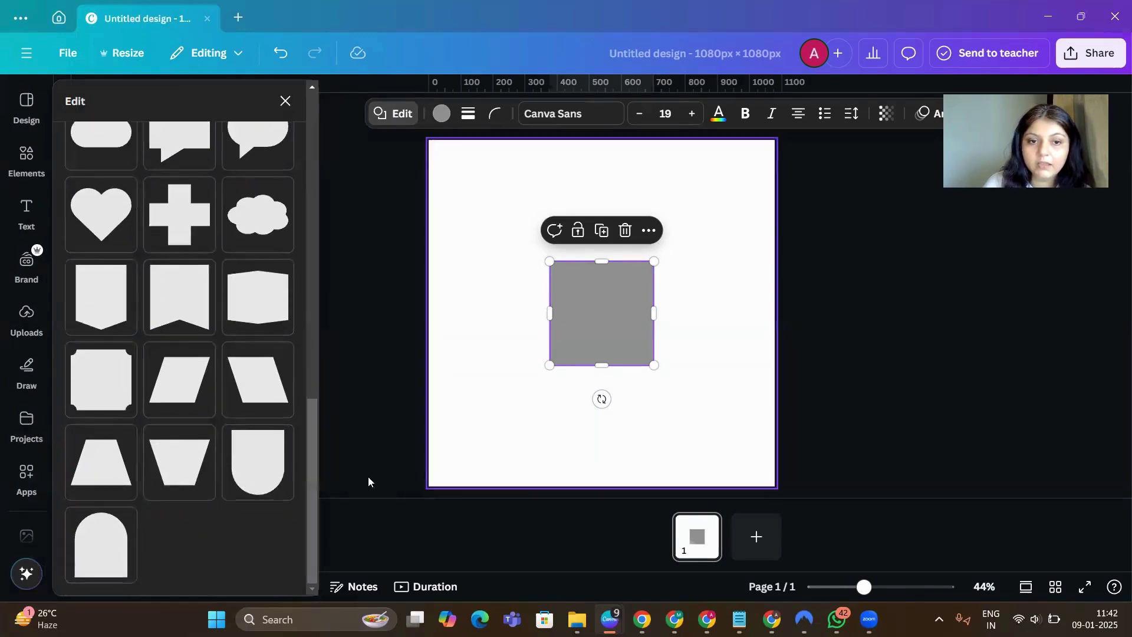
{"action": "left_click_drag", "start_coordinate": [316, 468], "coordinate": [345, 143]}
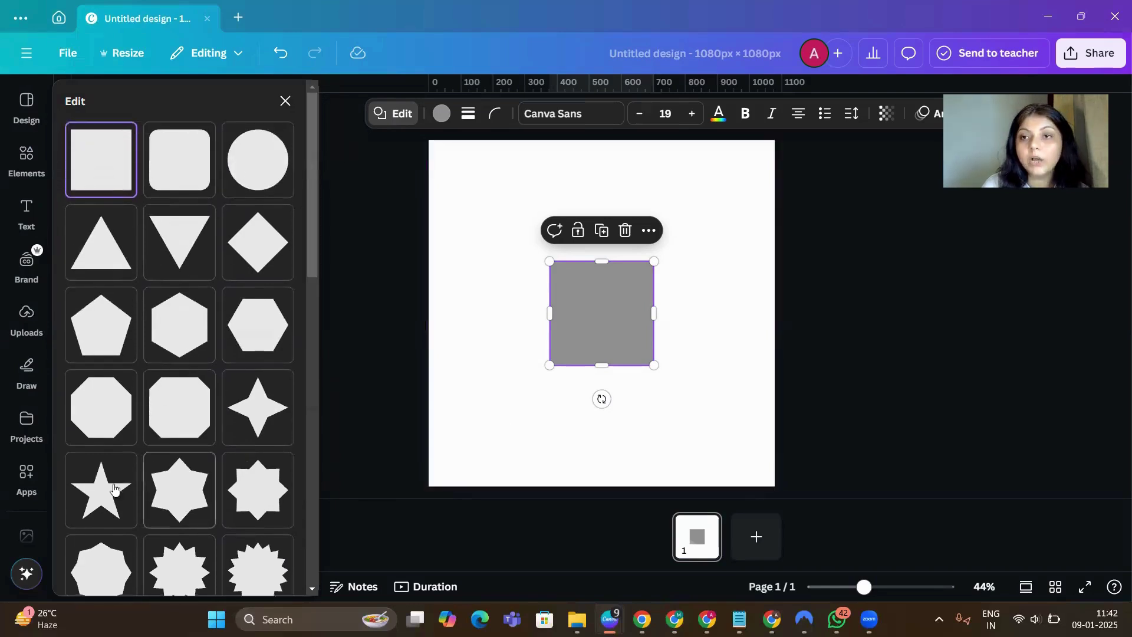
- Move the gray square to the page's left edge, near its upper corner
{"action": "left_click", "coordinate": [659, 314]}
{"action": "left_click", "coordinate": [606, 316]}
{"action": "left_click_drag", "start_coordinate": [606, 316], "coordinate": [518, 313]}
{"action": "left_click", "coordinate": [662, 293]}
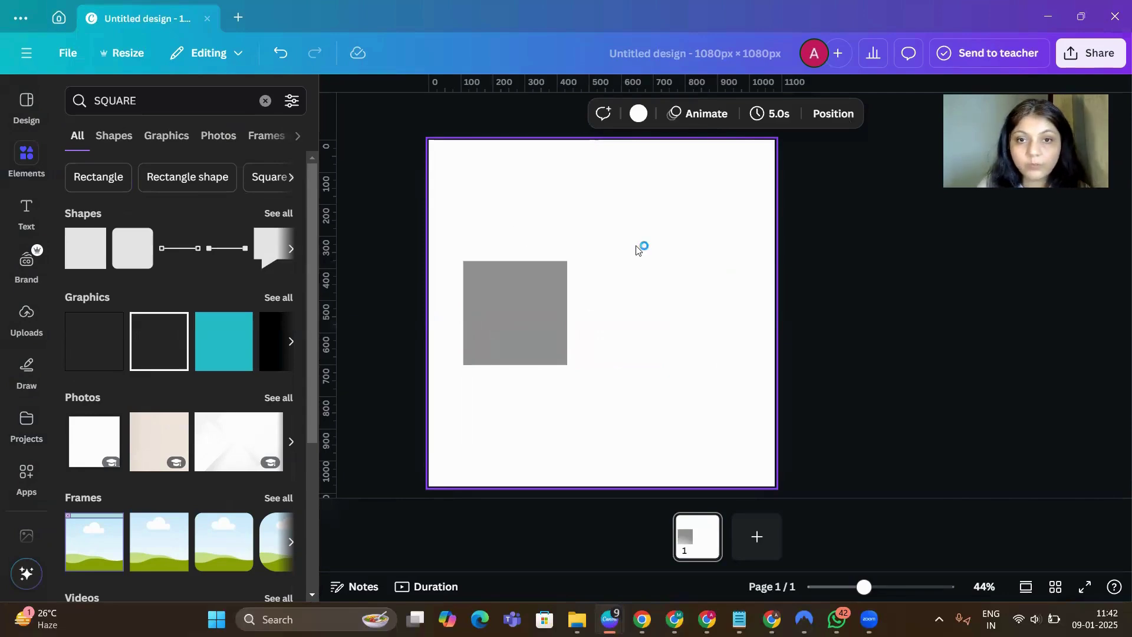
{"action": "left_click_drag", "start_coordinate": [543, 316], "coordinate": [511, 205]}
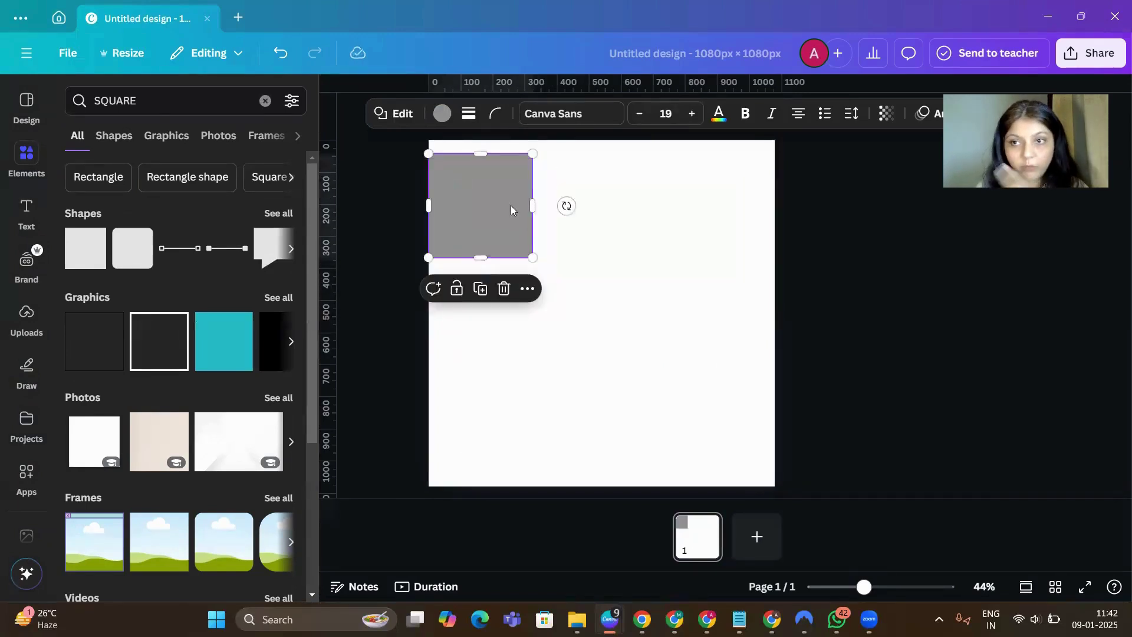
{"action": "left_click", "coordinate": [644, 229]}
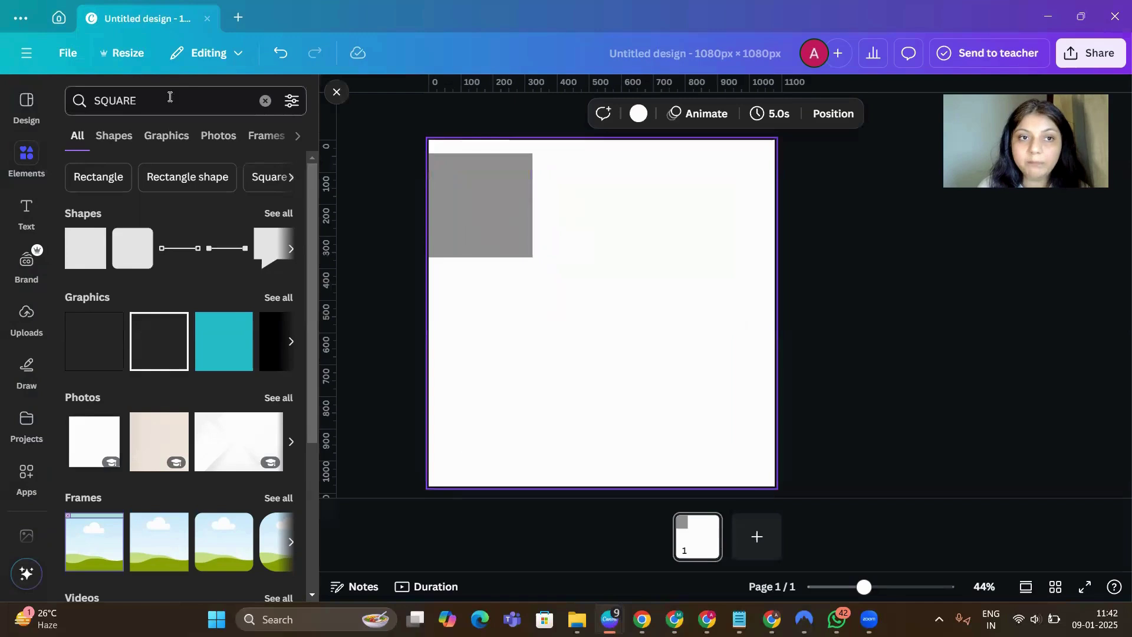
{"action": "left_click_drag", "start_coordinate": [171, 100], "coordinate": [70, 100]}
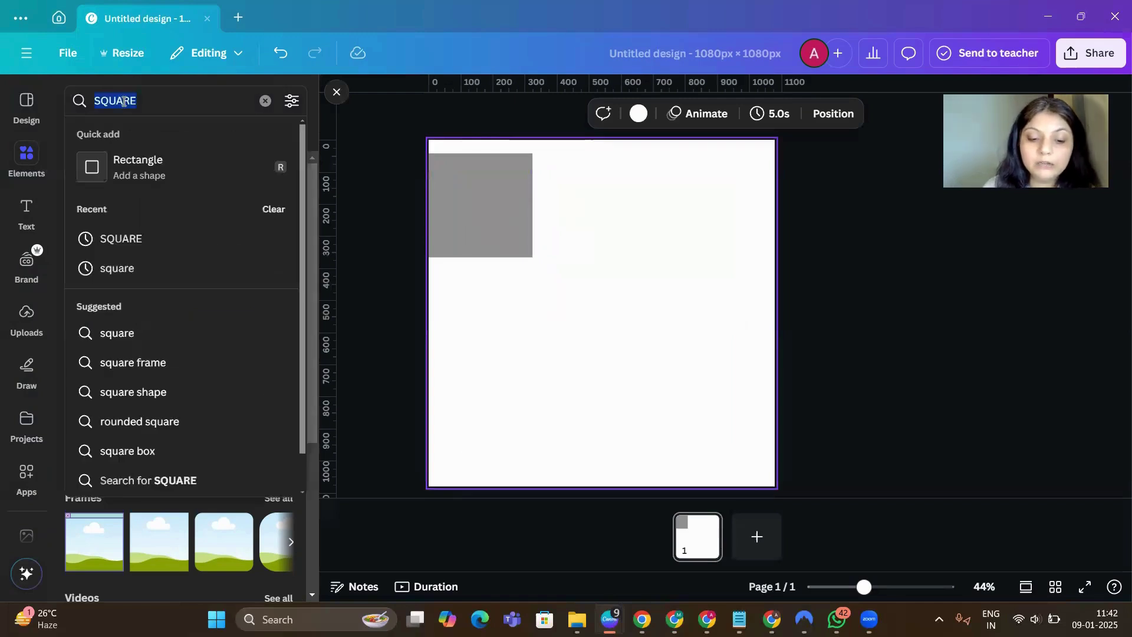
{"action": "type", "text": "TEA"}
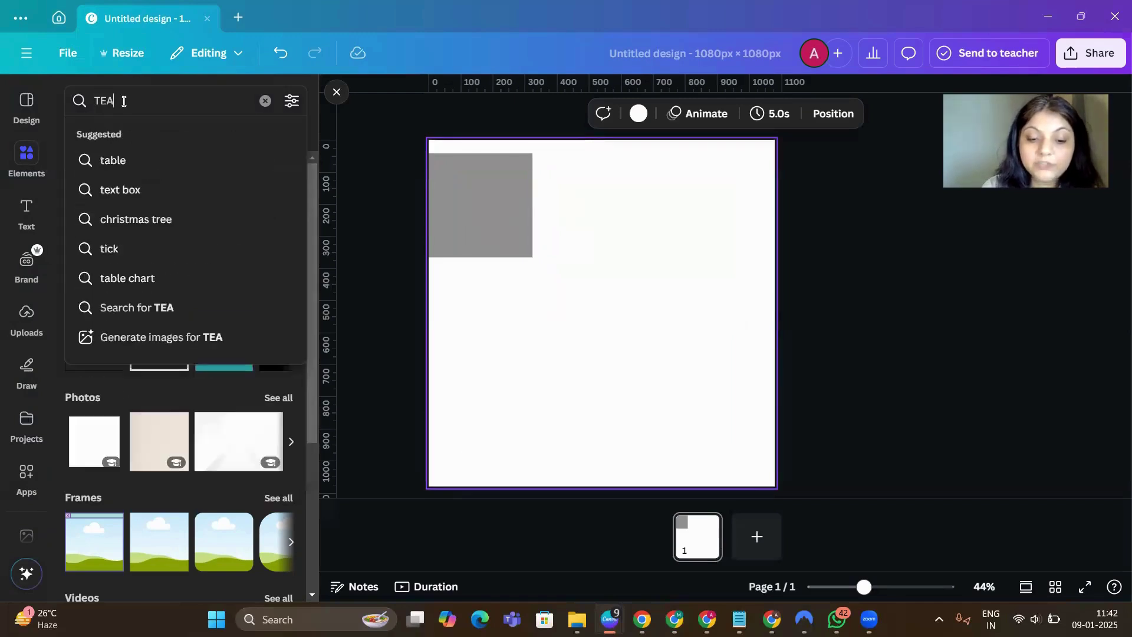
{"action": "type", "text": "CHING ONLINE"}
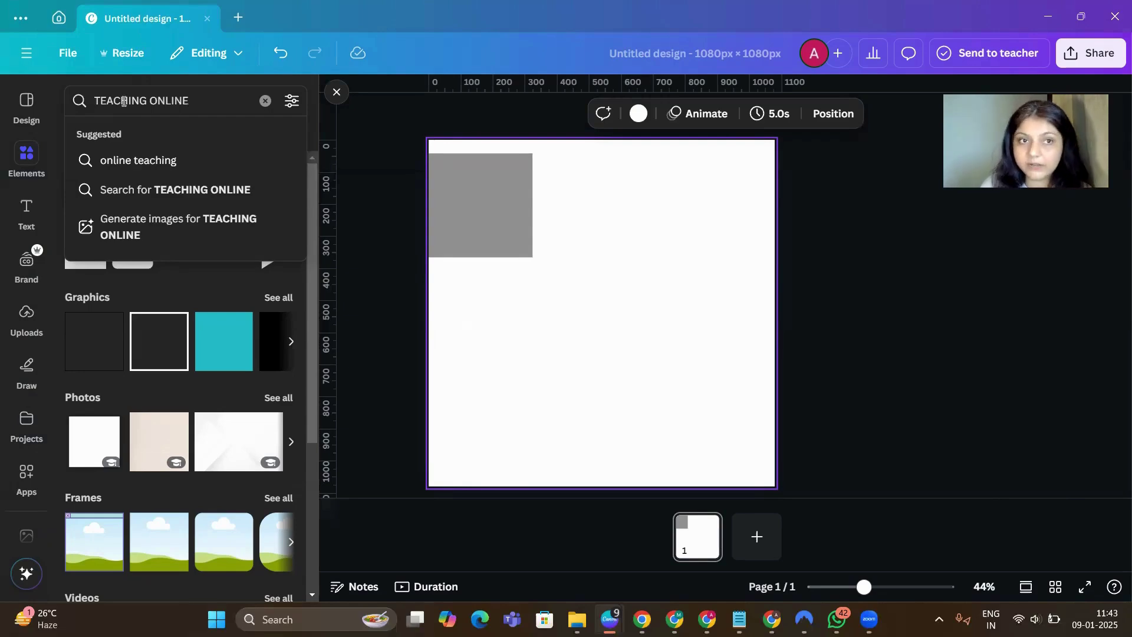
{"action": "left_click", "coordinate": [596, 228]}
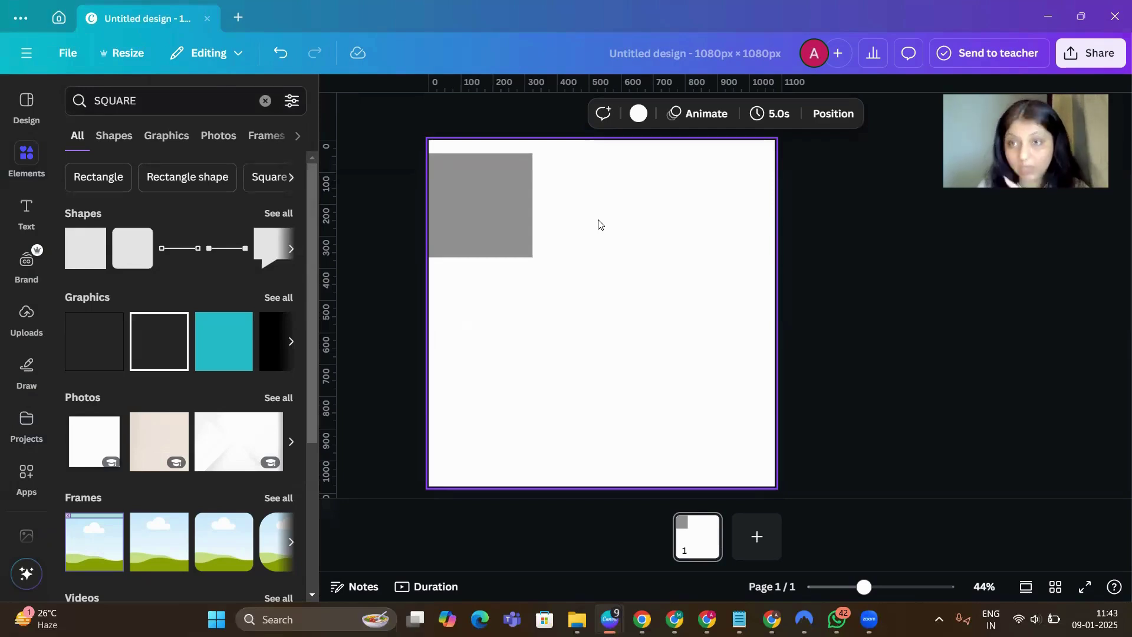
- Search the elements for "WOMEN TEACHING ONLINE"
{"action": "left_click", "coordinate": [176, 101]}
{"action": "key", "text": "Return"}
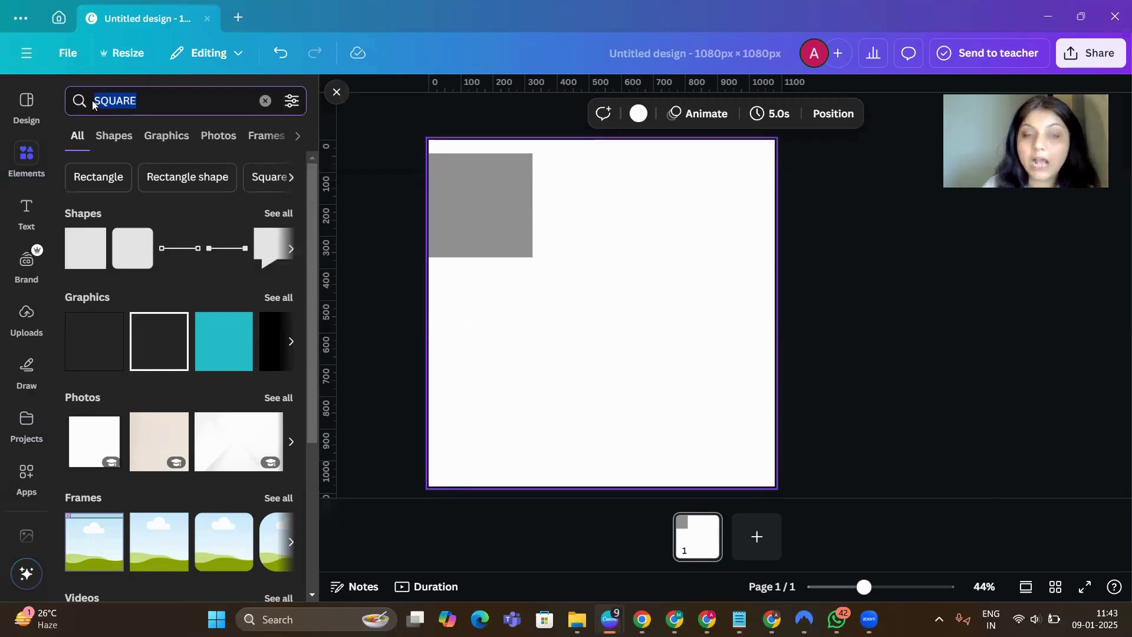
{"action": "type", "text": "WOM"}
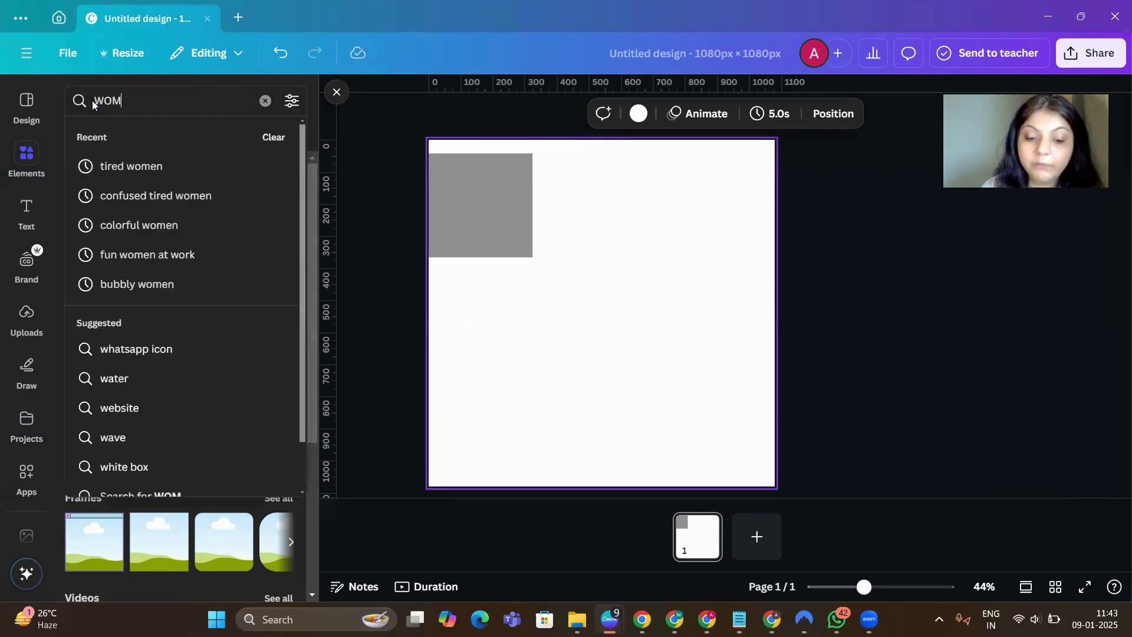
{"action": "type", "text": "EN TEACHIN"}
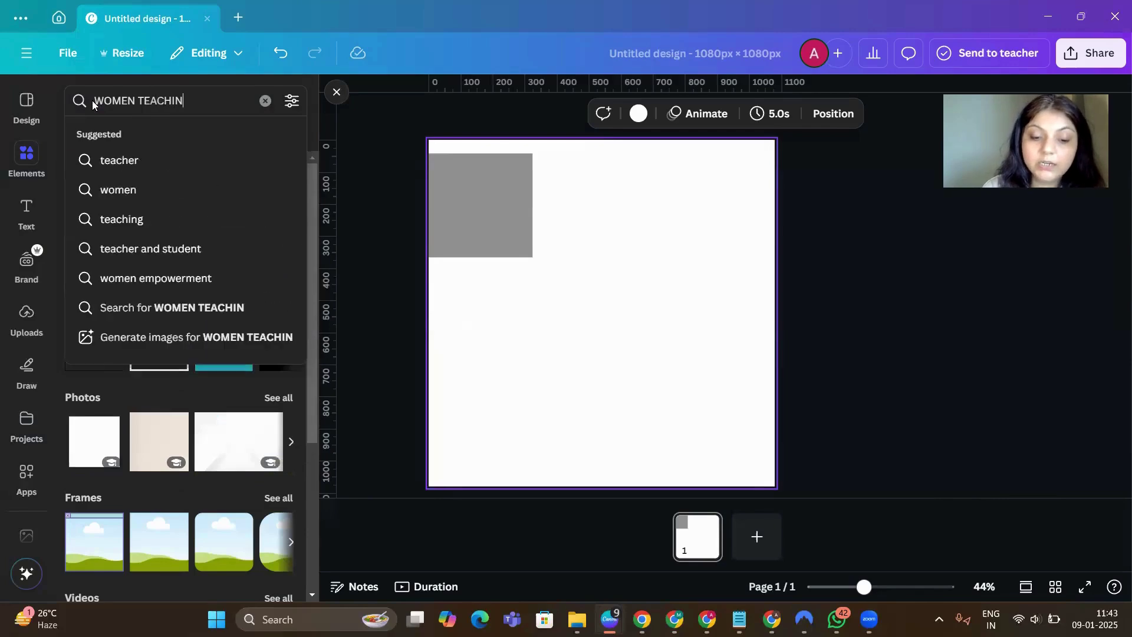
{"action": "type", "text": "G ONLINE"}
{"action": "key", "text": "Return"}
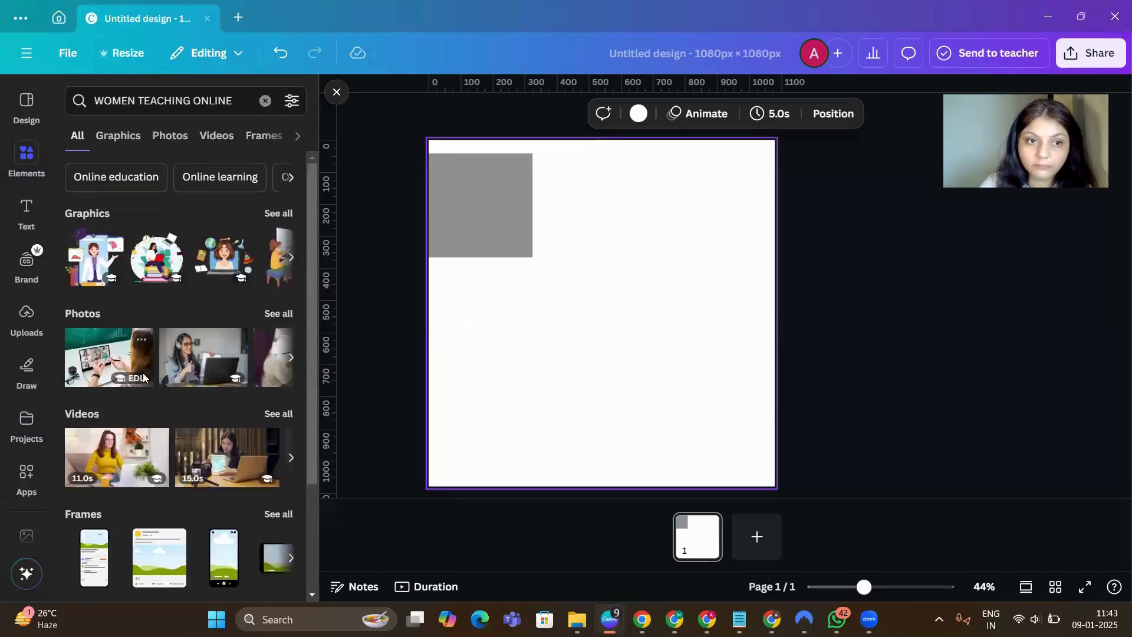
- From the full photo results, add the woman teaching a laptop video class before a green board, discarding the trial desk photo
{"action": "left_click", "coordinate": [279, 313]}
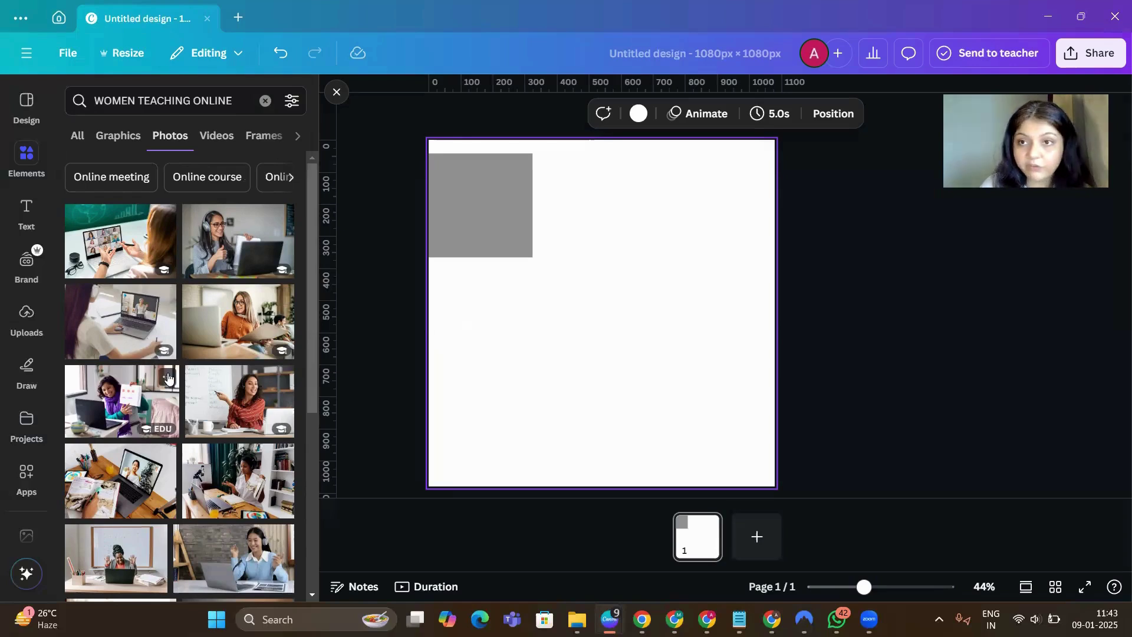
{"action": "scroll", "coordinate": [168, 382], "scroll_direction": "down", "scroll_amount": 2}
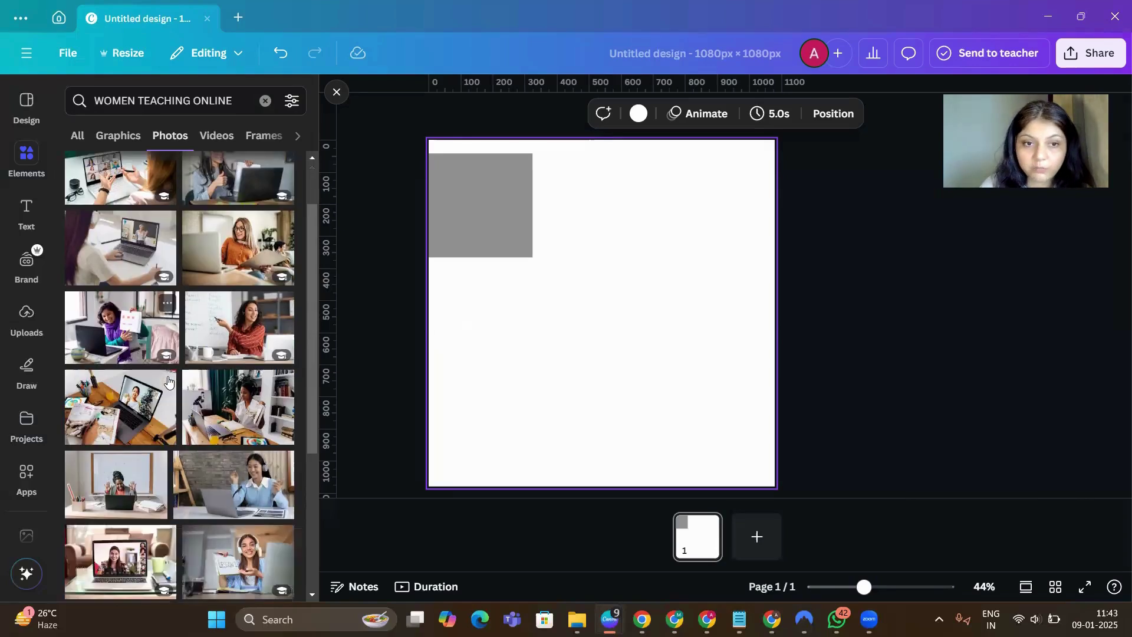
{"action": "left_click", "coordinate": [104, 429]}
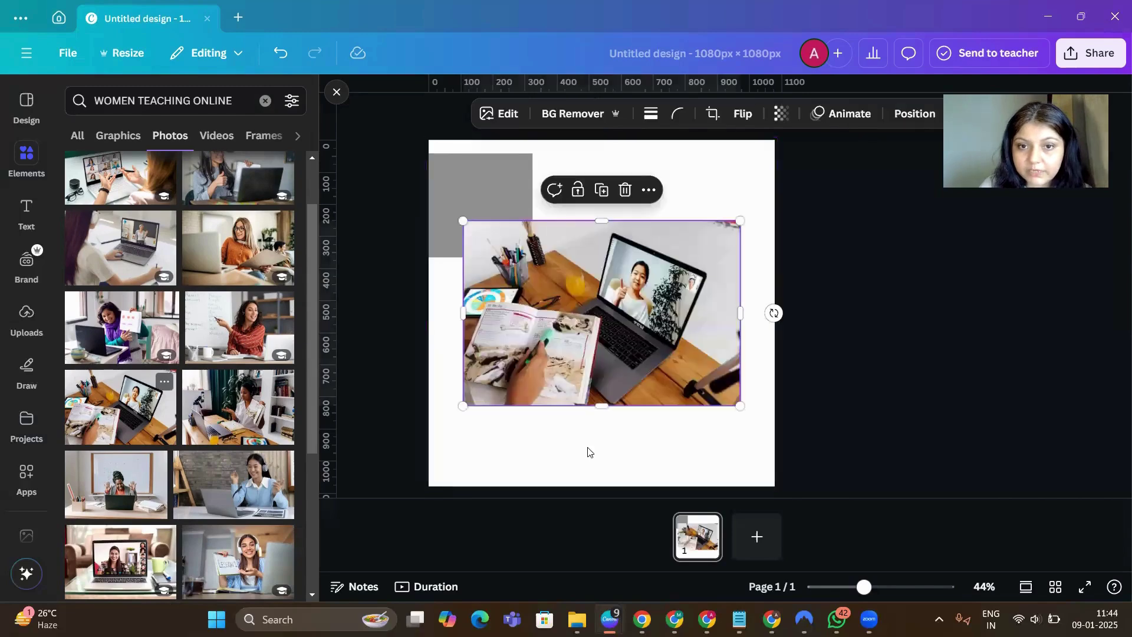
{"action": "key", "text": "Delete"}
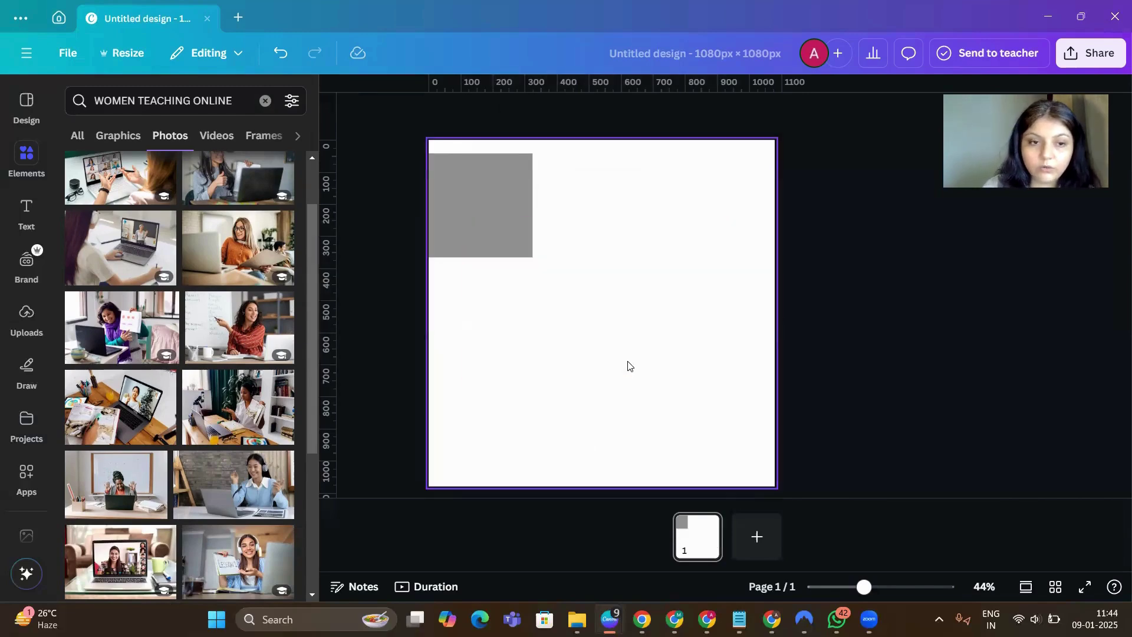
{"action": "left_click", "coordinate": [112, 189]}
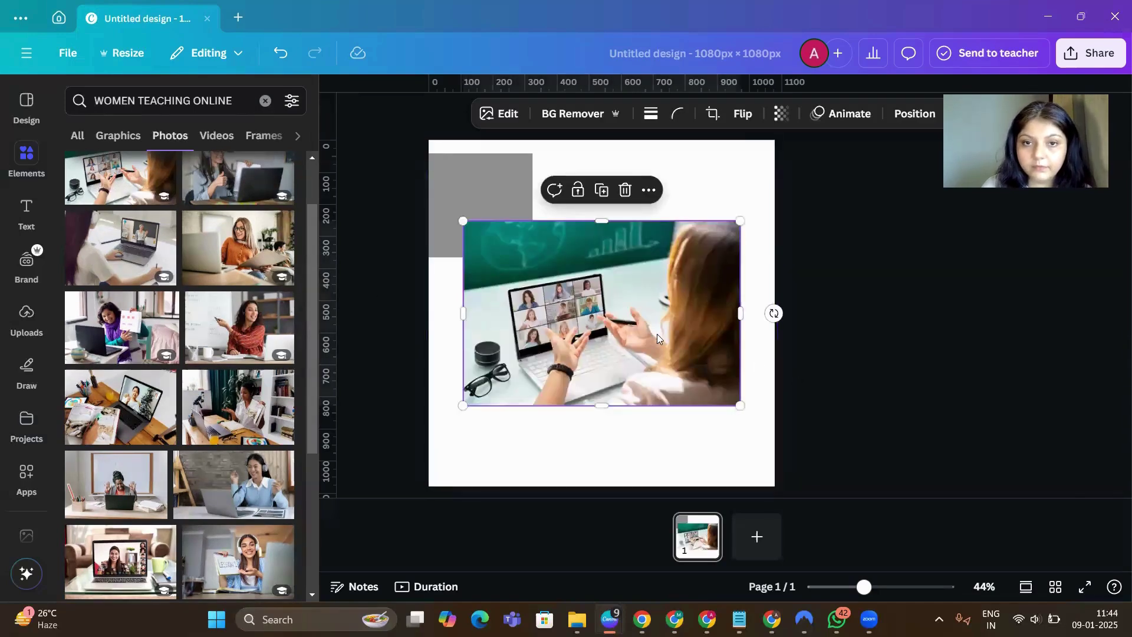
- Align the teaching photo with the page's bottom-left corner and enlarge it past both side edges to span the full page width
{"action": "left_click_drag", "start_coordinate": [657, 334], "coordinate": [623, 412]}
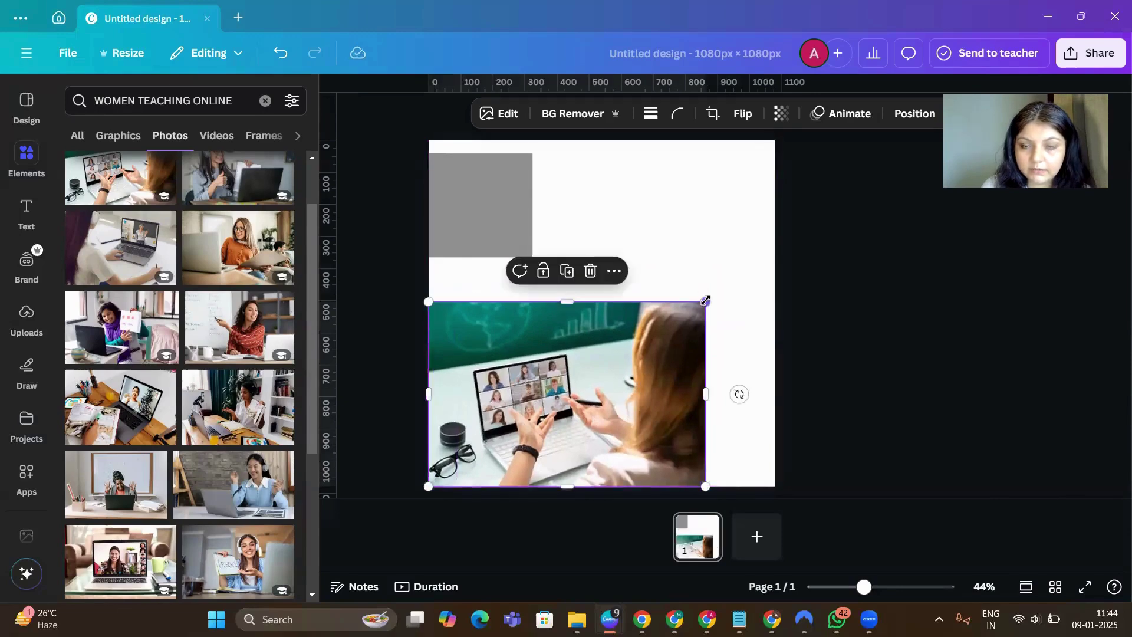
{"action": "left_click_drag", "start_coordinate": [706, 302], "coordinate": [813, 229]}
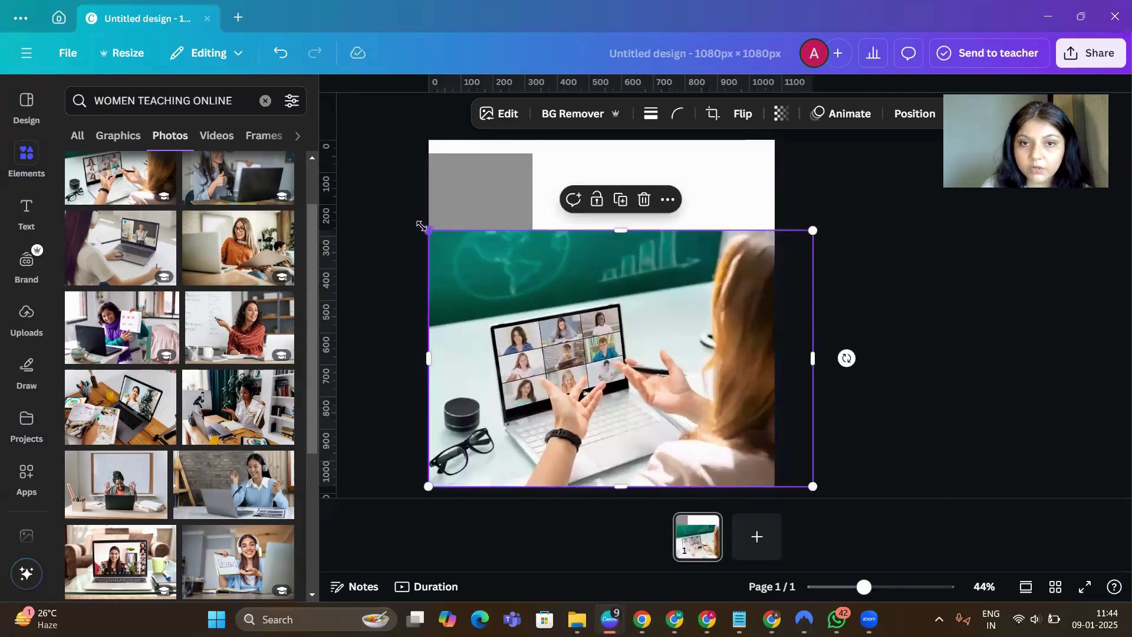
{"action": "left_click_drag", "start_coordinate": [428, 231], "coordinate": [376, 210]}
{"action": "left_click", "coordinate": [893, 286]}
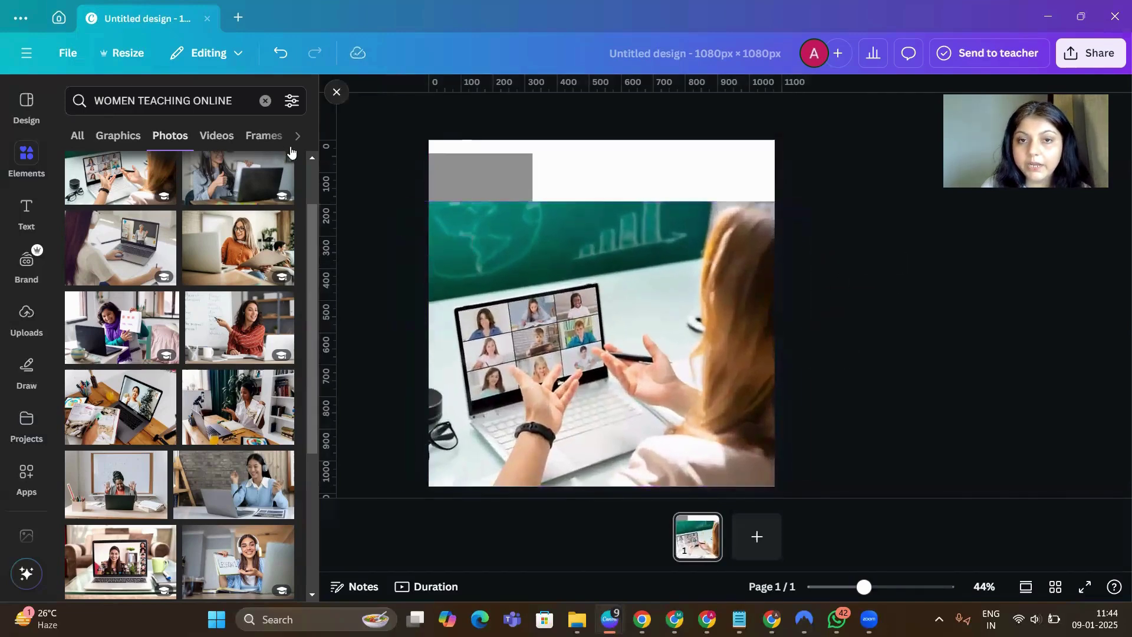
- Move the gray square up into the page's top-left corner, at X 0 px and Y 0 px
{"action": "left_click", "coordinate": [456, 169]}
{"action": "left_click_drag", "start_coordinate": [456, 174], "coordinate": [454, 161]}
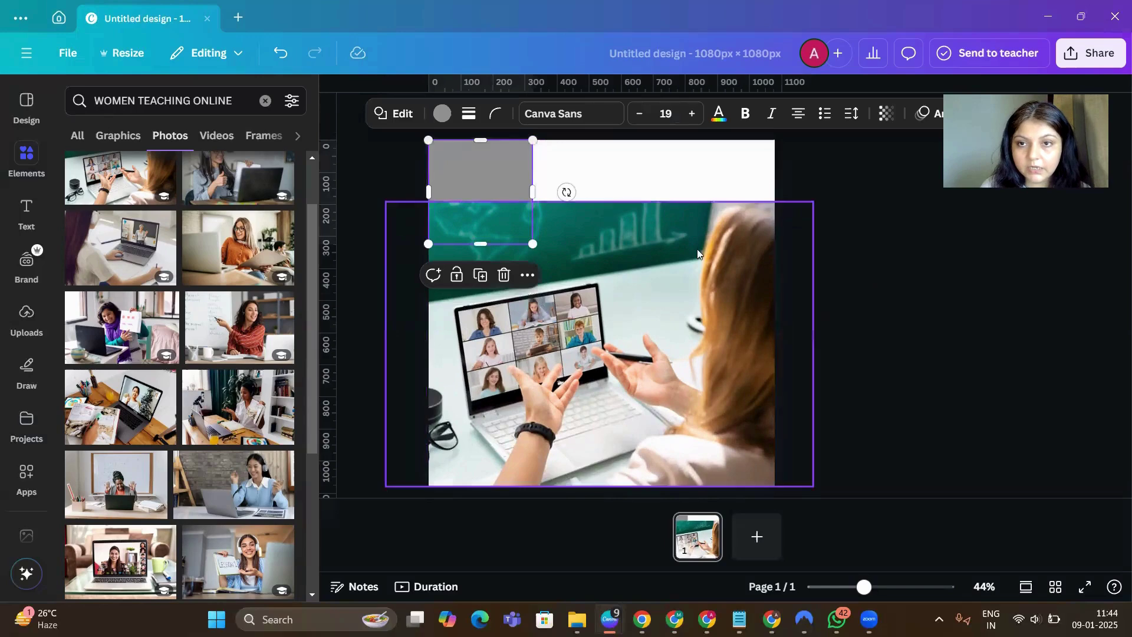
{"action": "left_click", "coordinate": [914, 297]}
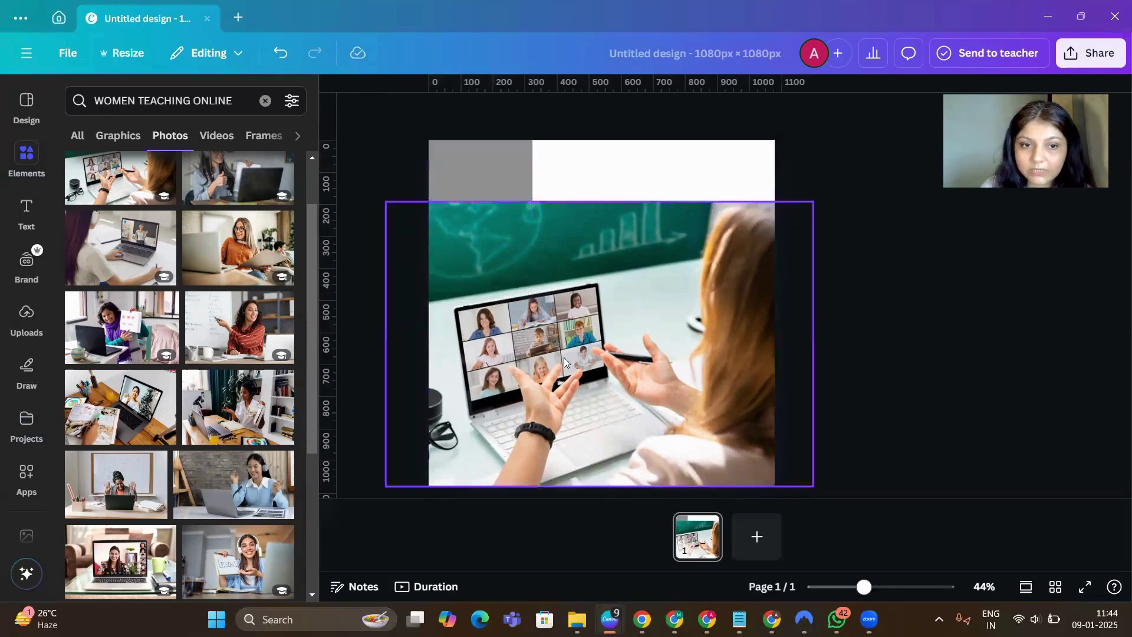
- Shift the teaching photo downward, leaving a taller blank strip above it across the page
{"action": "left_click", "coordinate": [616, 339]}
{"action": "left_click_drag", "start_coordinate": [616, 339], "coordinate": [608, 368]}
{"action": "left_click", "coordinate": [886, 354]}
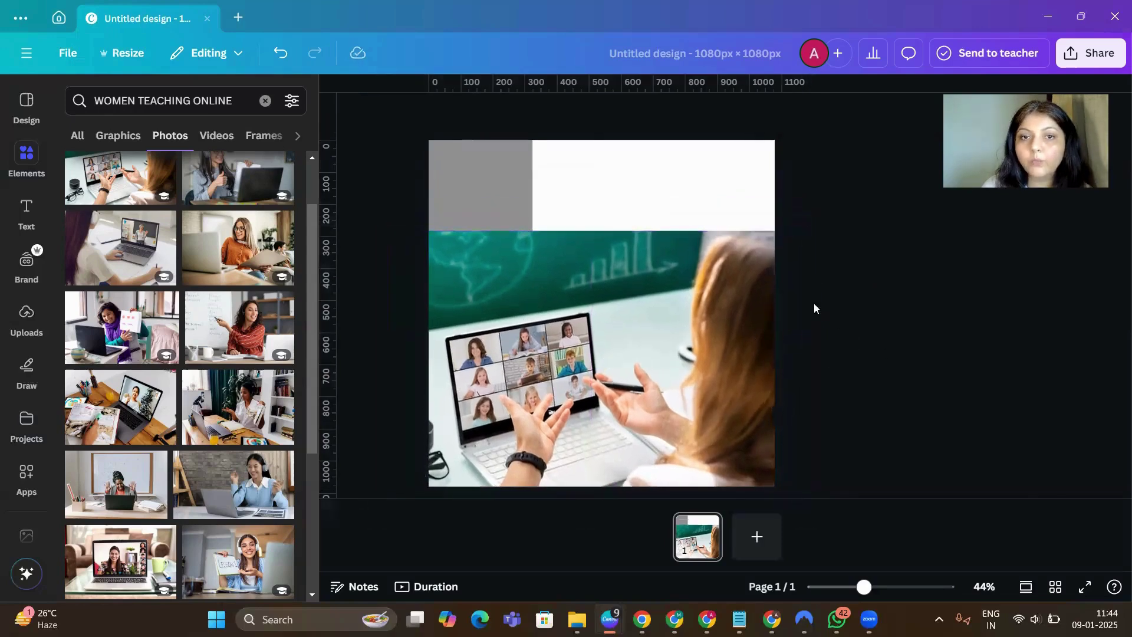
- Bring the gray square forward so it sits in front of the teaching photo
{"action": "left_click", "coordinate": [512, 197]}
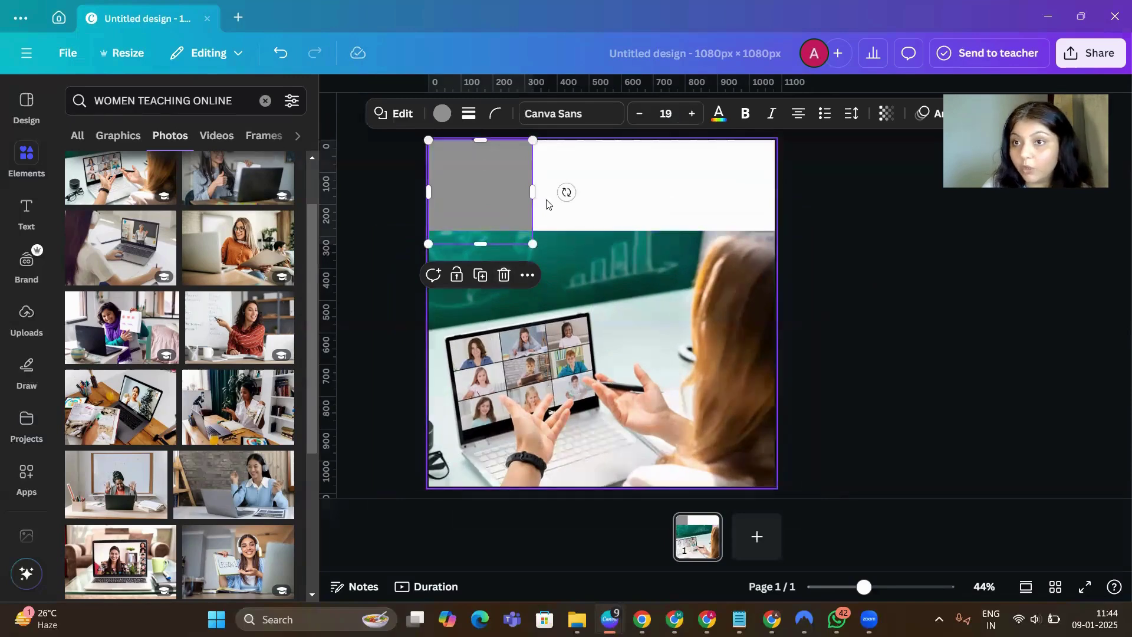
{"action": "left_click", "coordinate": [604, 293]}
{"action": "left_click", "coordinate": [477, 190]}
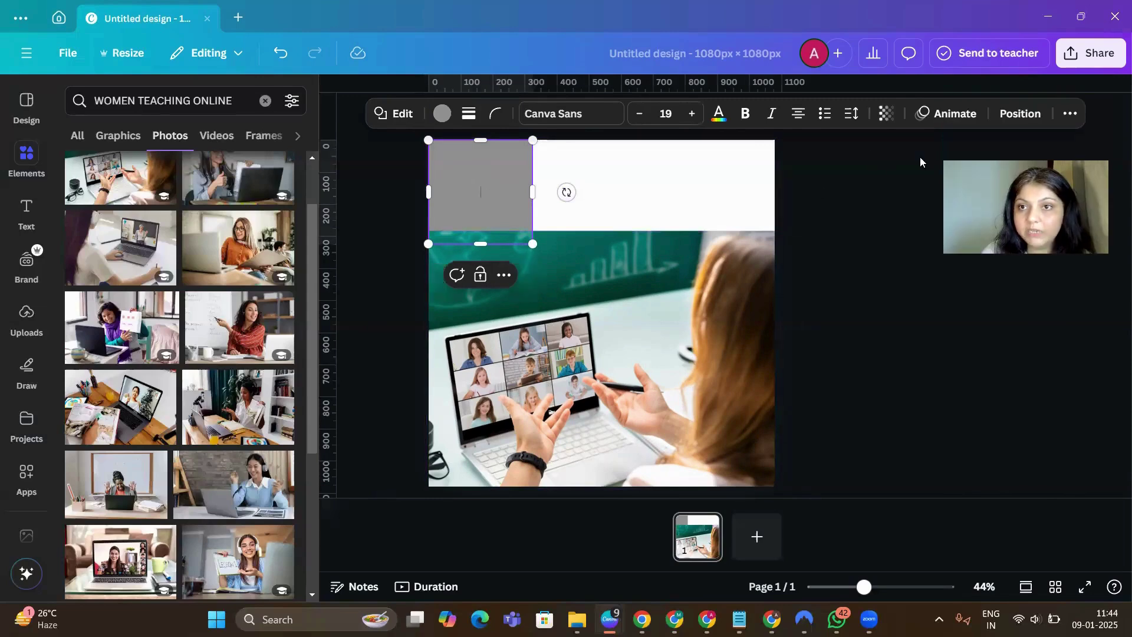
{"action": "left_click", "coordinate": [702, 162]}
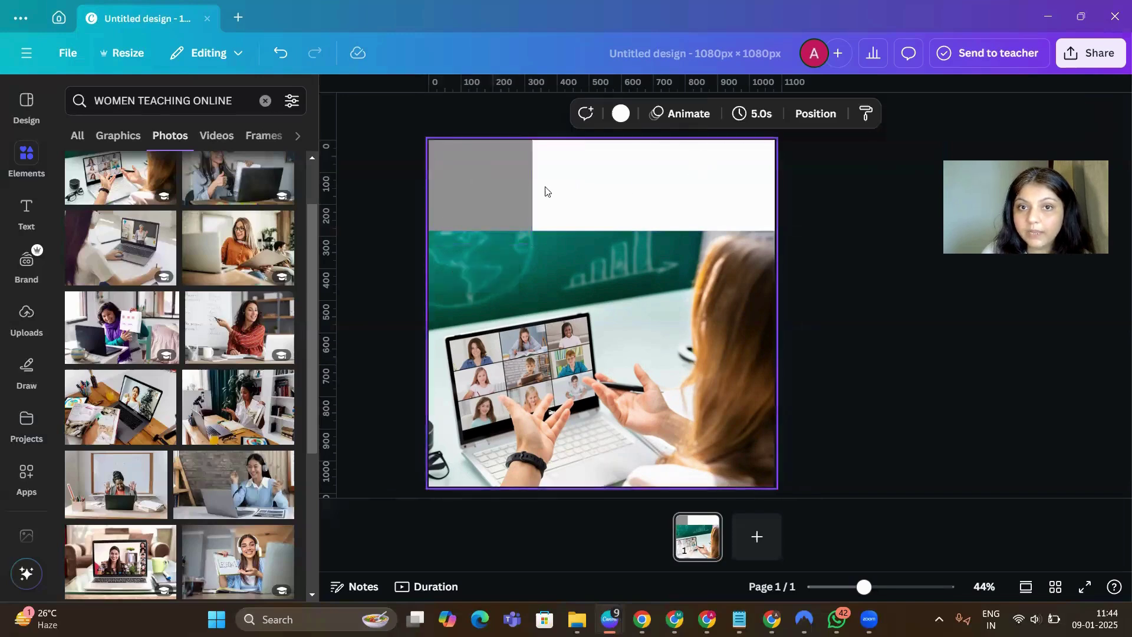
{"action": "left_click", "coordinate": [513, 186]}
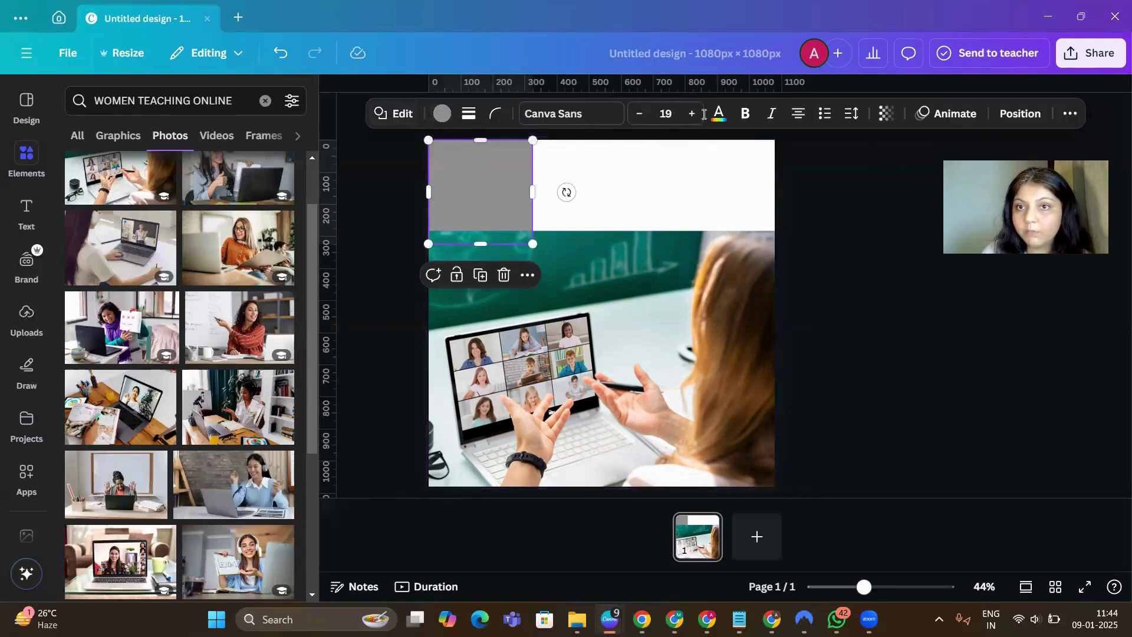
{"action": "left_click", "coordinate": [1012, 118]}
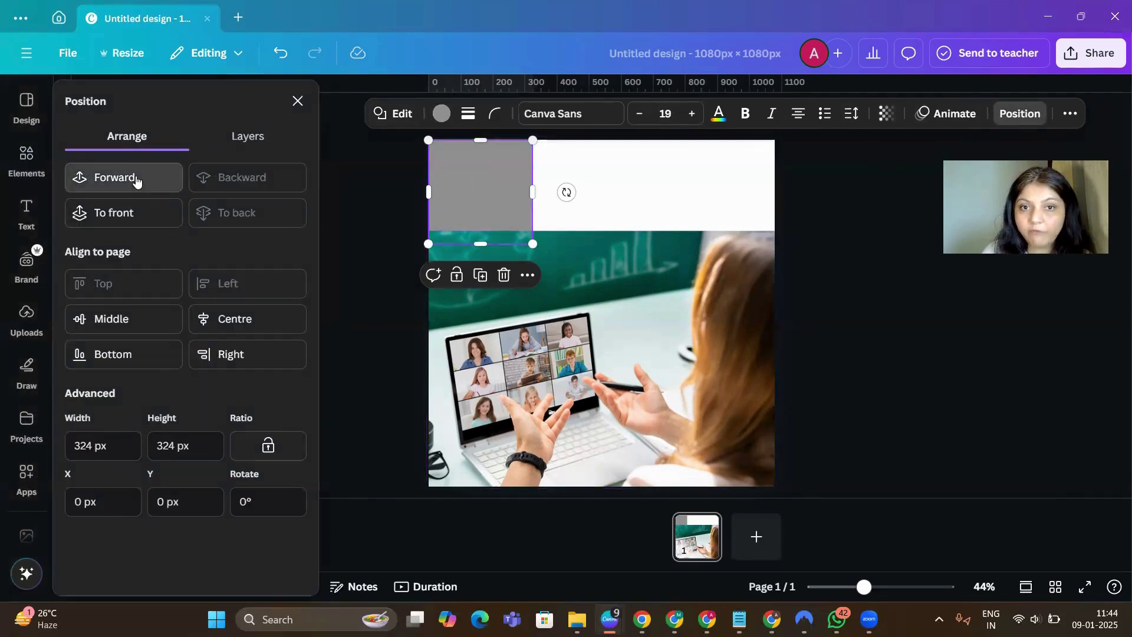
{"action": "left_click", "coordinate": [136, 180]}
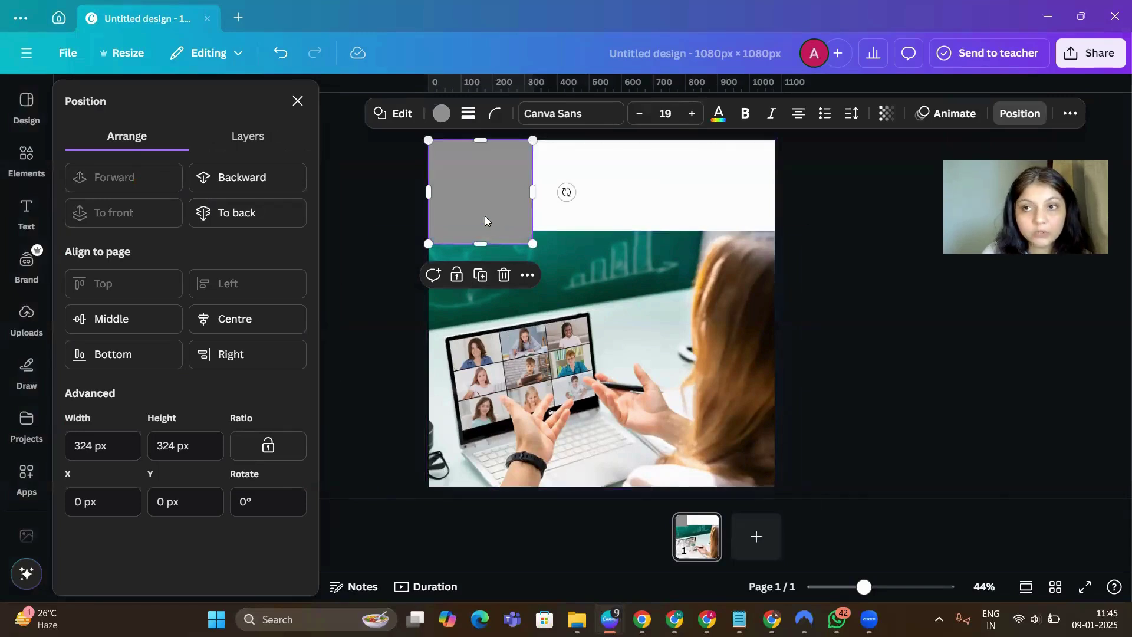
{"action": "left_click", "coordinate": [613, 207]}
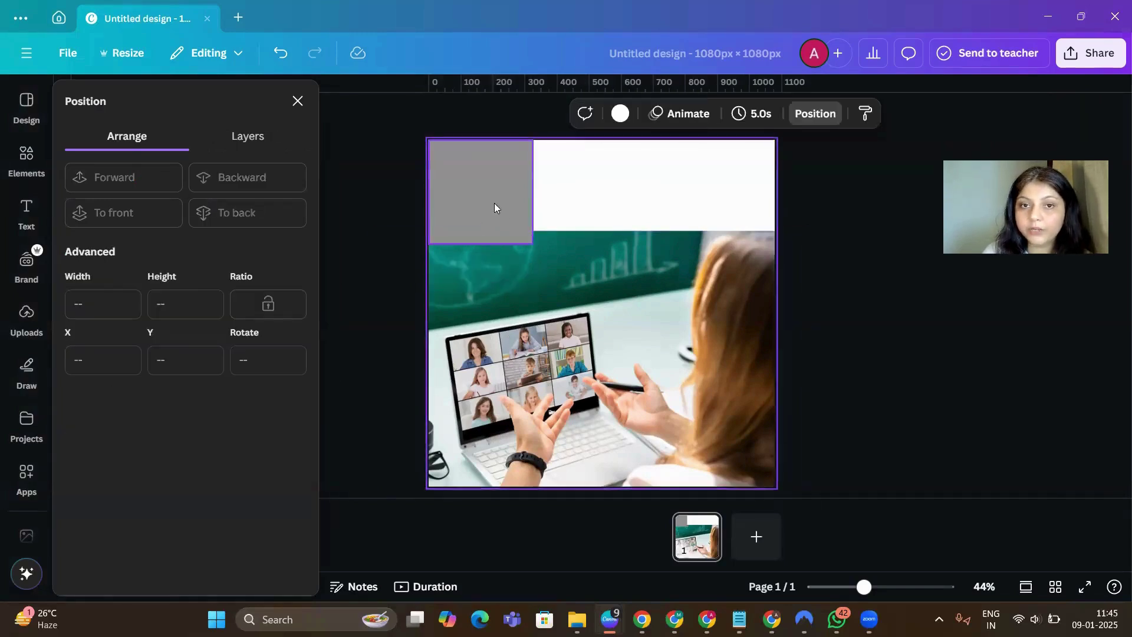
- Recolour the gray square dark blue and stretch it to the page's right edge as a full-width banner
{"action": "left_click", "coordinate": [494, 207]}
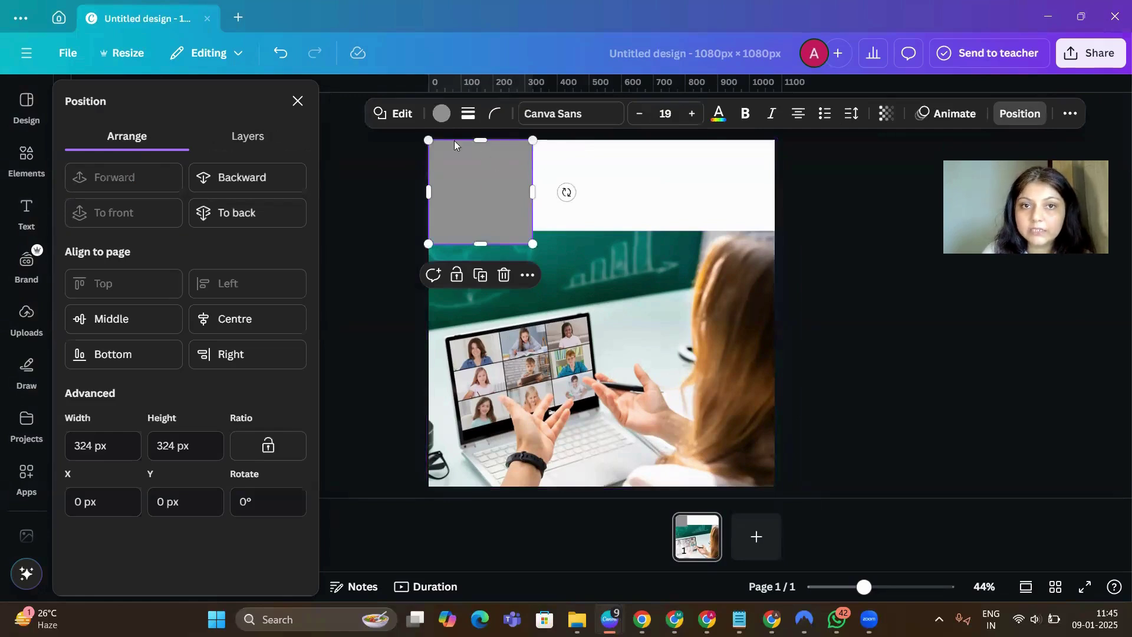
{"action": "left_click", "coordinate": [440, 115]}
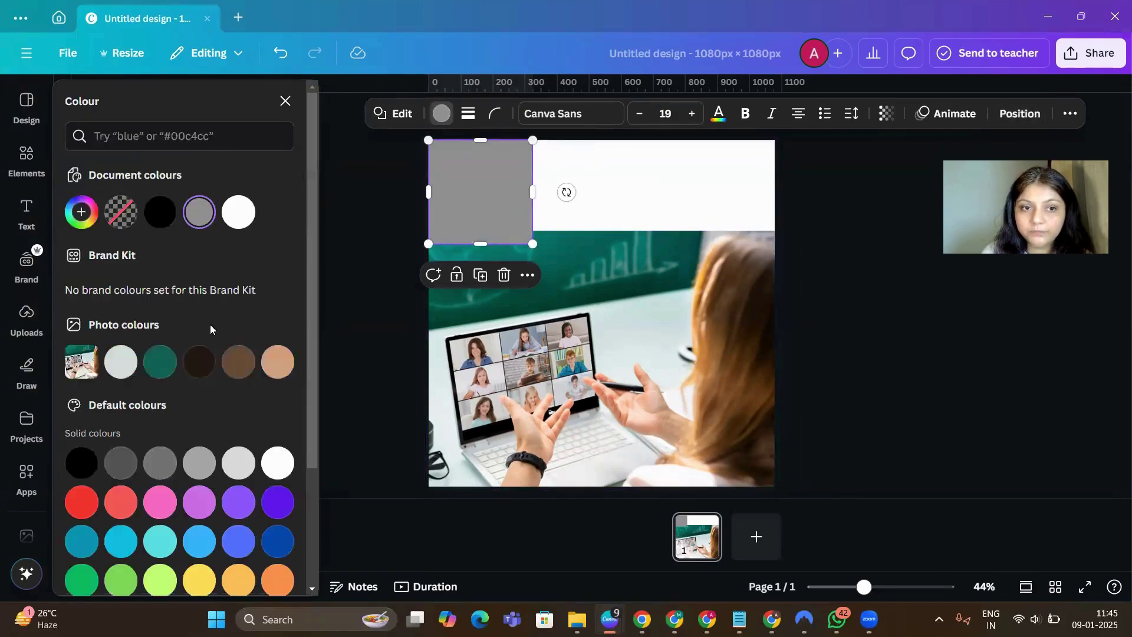
{"action": "left_click", "coordinate": [268, 539]}
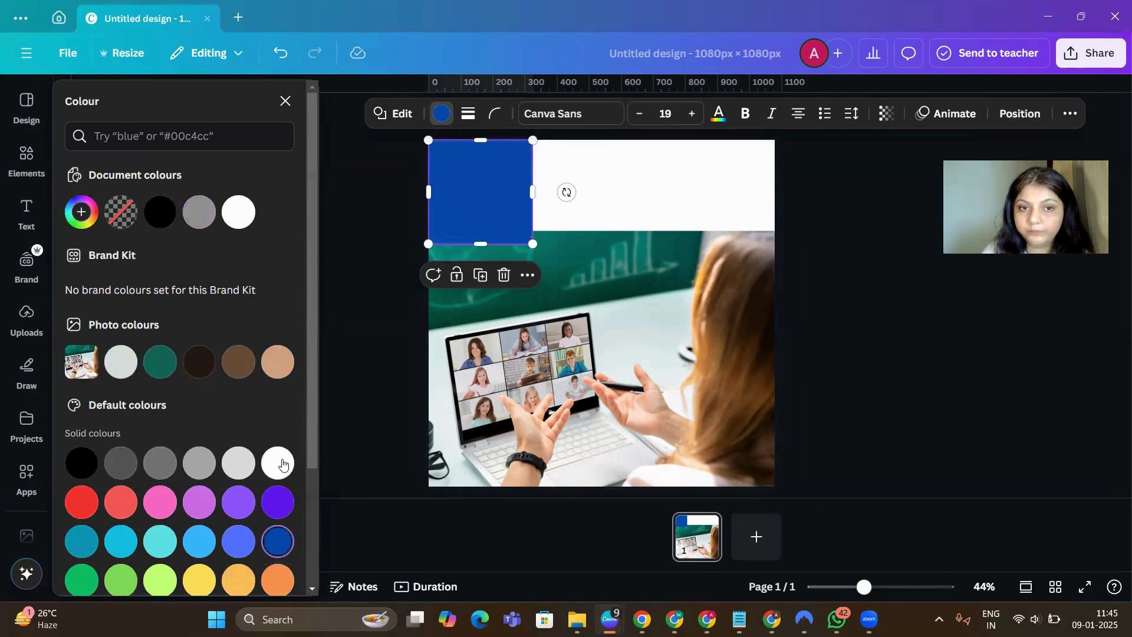
{"action": "left_click_drag", "start_coordinate": [533, 186], "coordinate": [776, 194]}
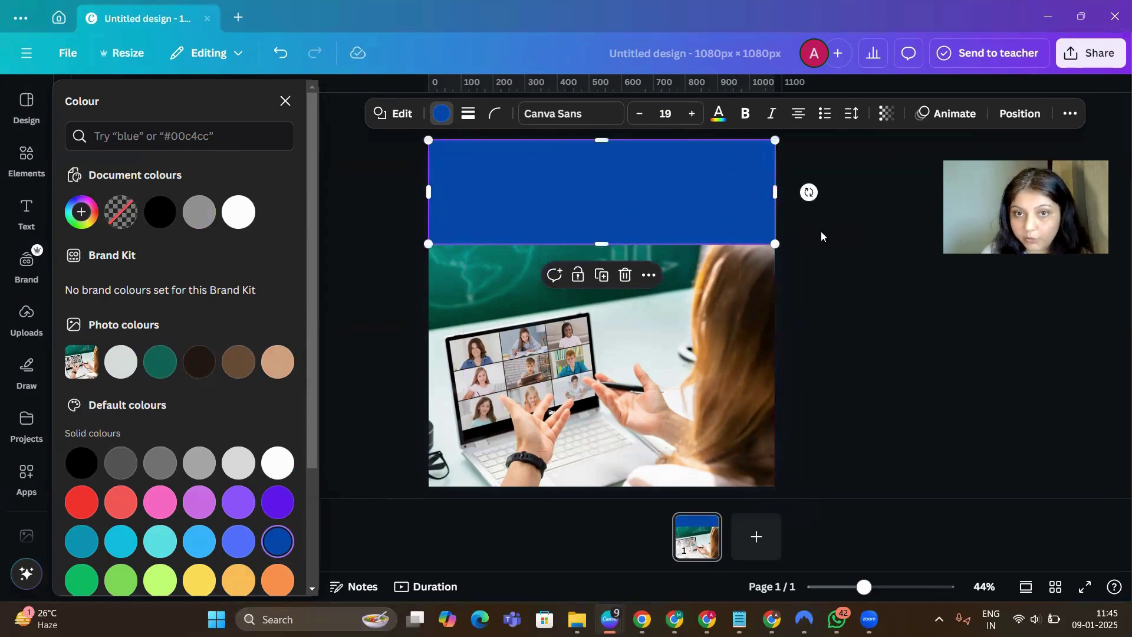
{"action": "key", "text": "Escape"}
{"action": "key", "text": "Escape"}
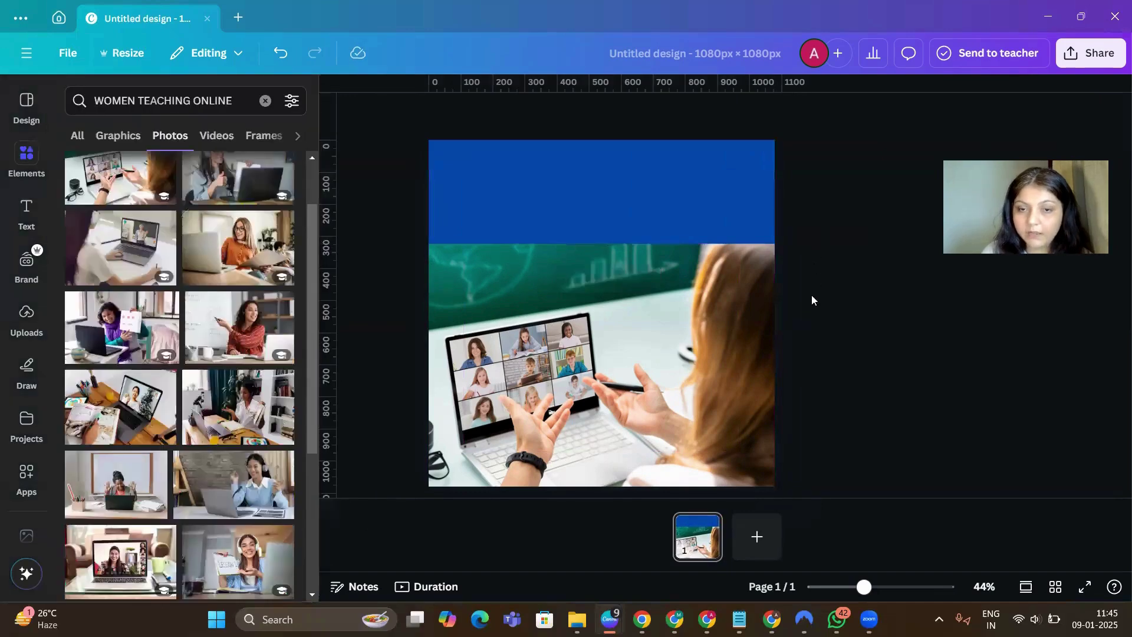
{"action": "left_click", "coordinate": [638, 213]}
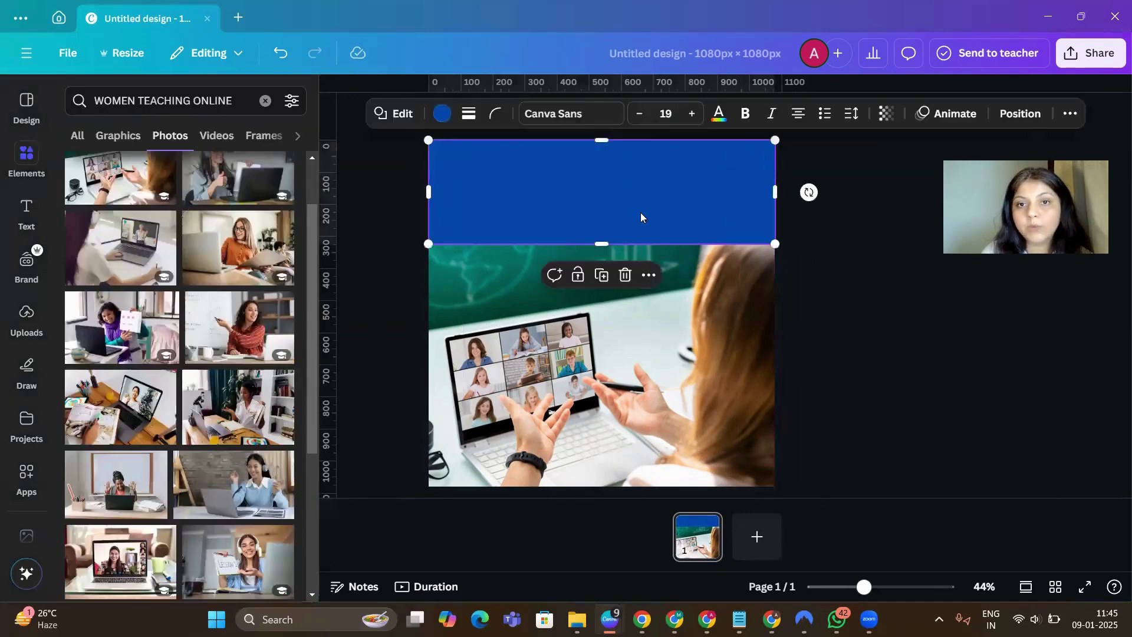
{"action": "left_click", "coordinate": [858, 313]}
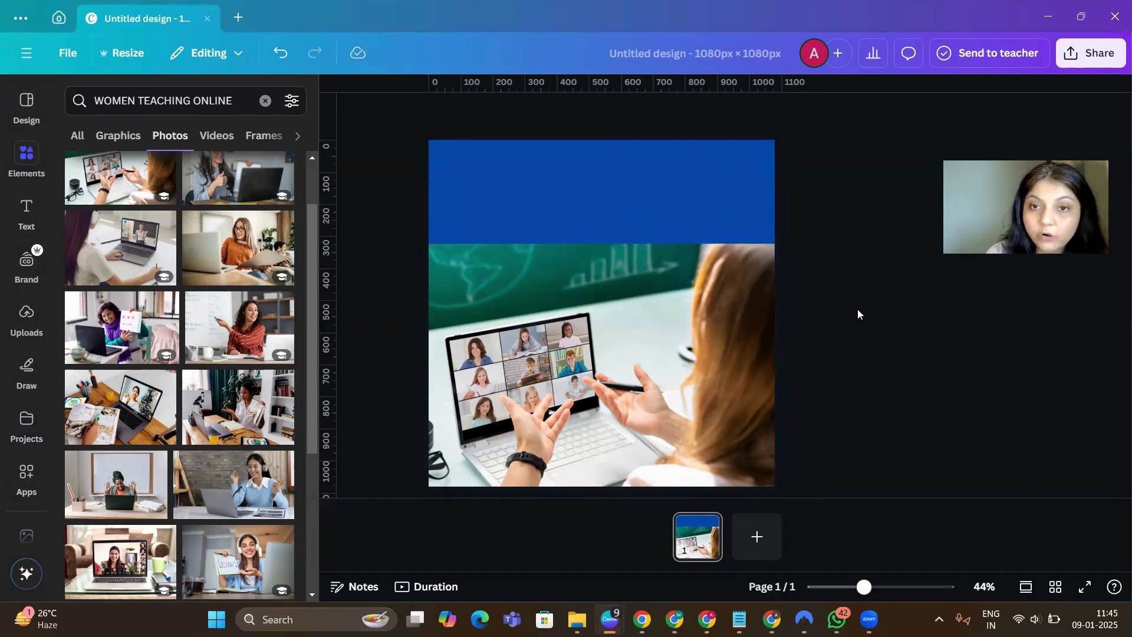
- Add the text "ALGEBRA" at size 40.4 and place it in the upper part of the blue banner
{"action": "key", "text": "t"}
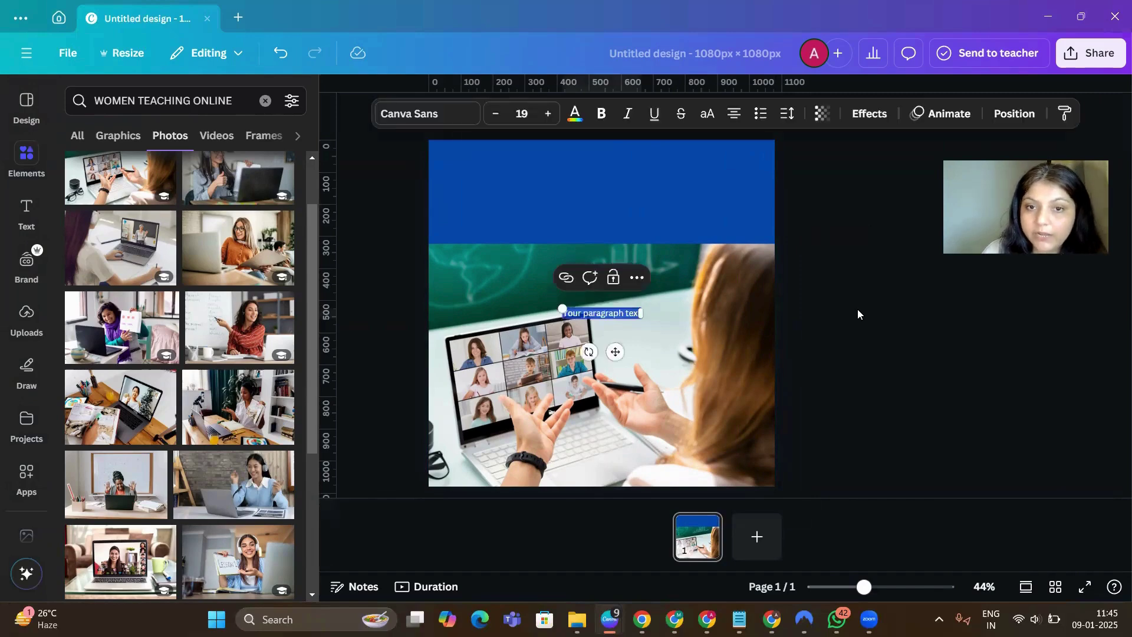
{"action": "left_click_drag", "start_coordinate": [562, 308], "coordinate": [475, 298]}
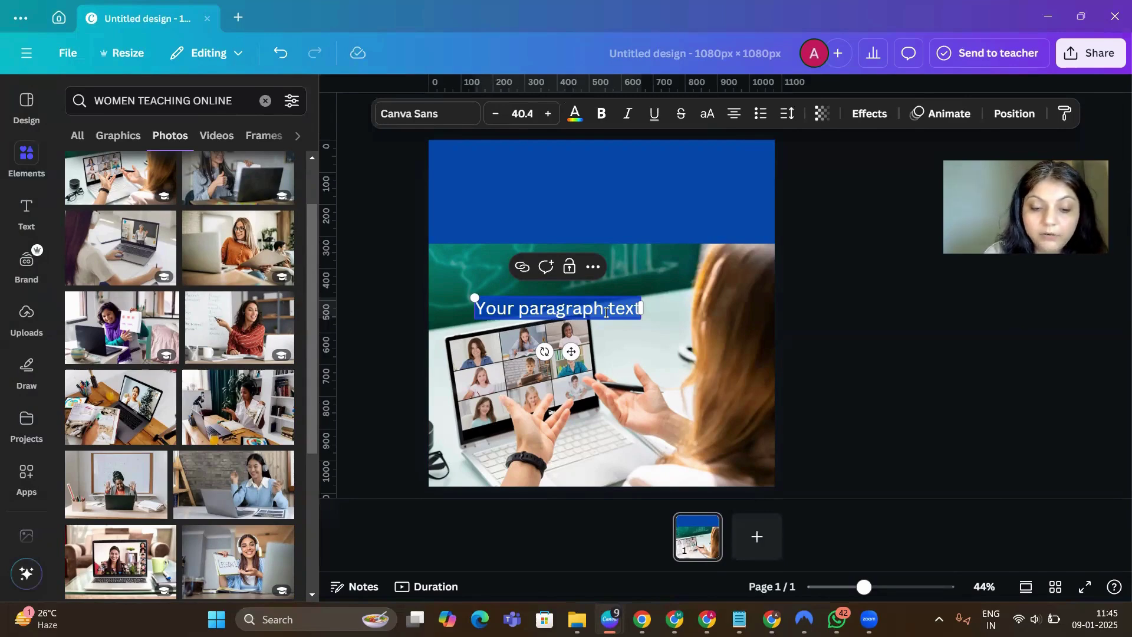
{"action": "type", "text": "ALGEBR"}
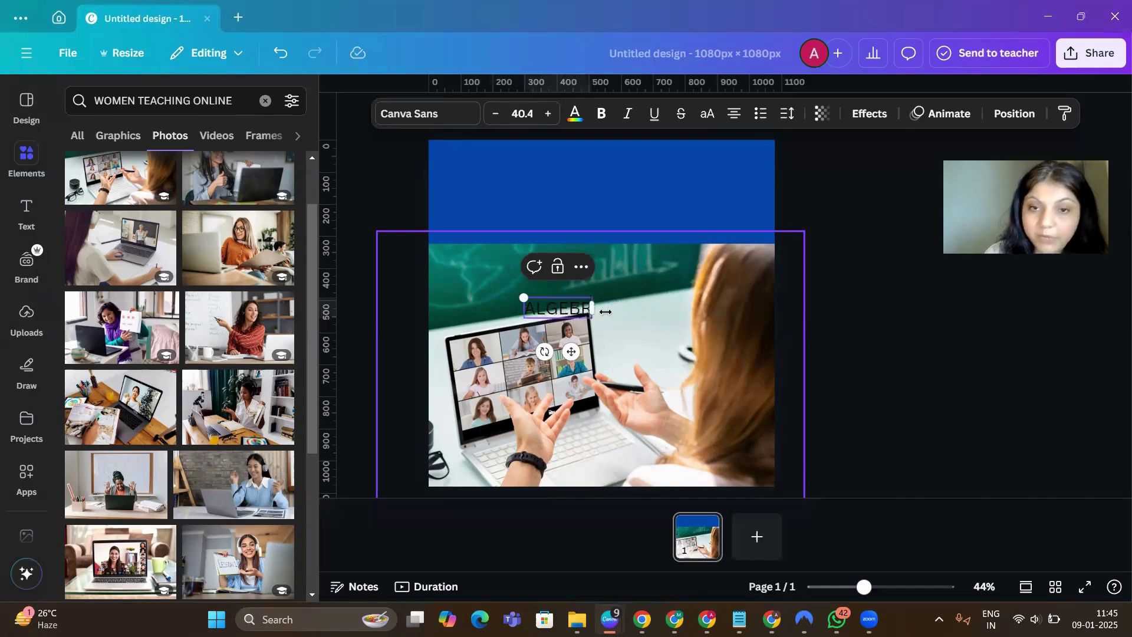
{"action": "type", "text": "A"}
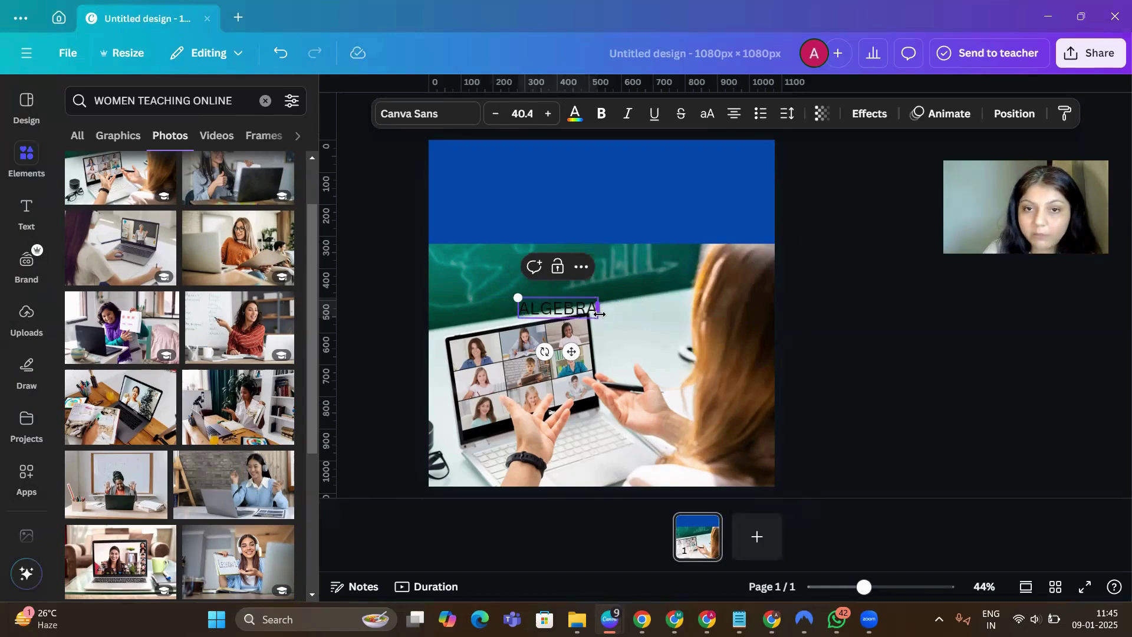
{"action": "left_click", "coordinate": [808, 333]}
{"action": "left_click_drag", "start_coordinate": [536, 311], "coordinate": [580, 169]}
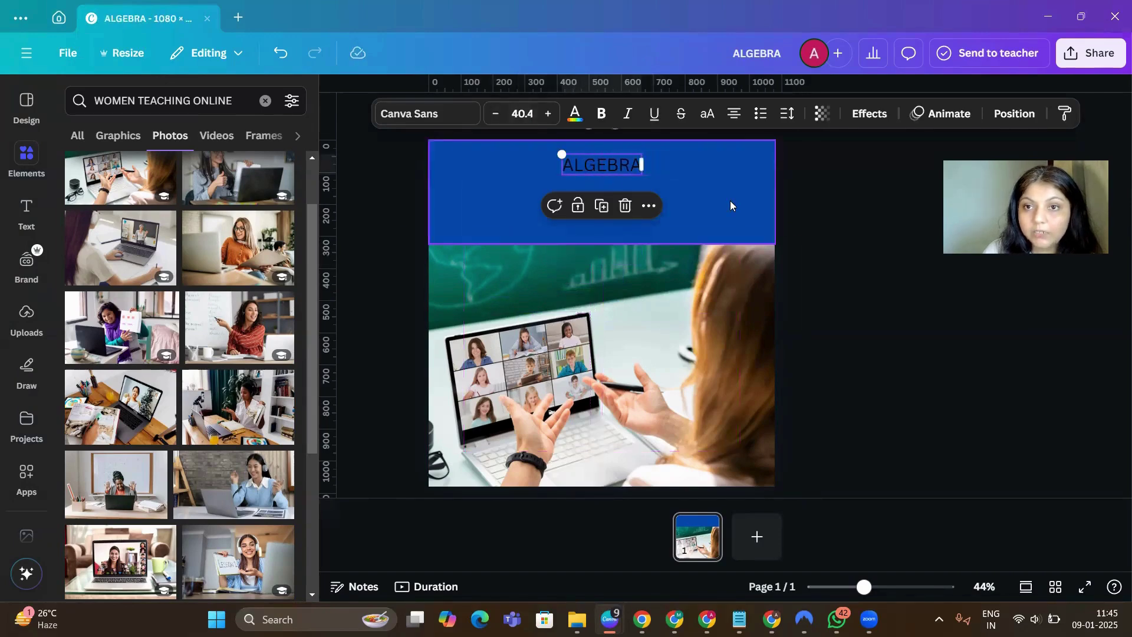
- Make the "ALGEBRA" heading white and bold
{"action": "left_click", "coordinate": [573, 115]}
{"action": "left_click", "coordinate": [199, 212]}
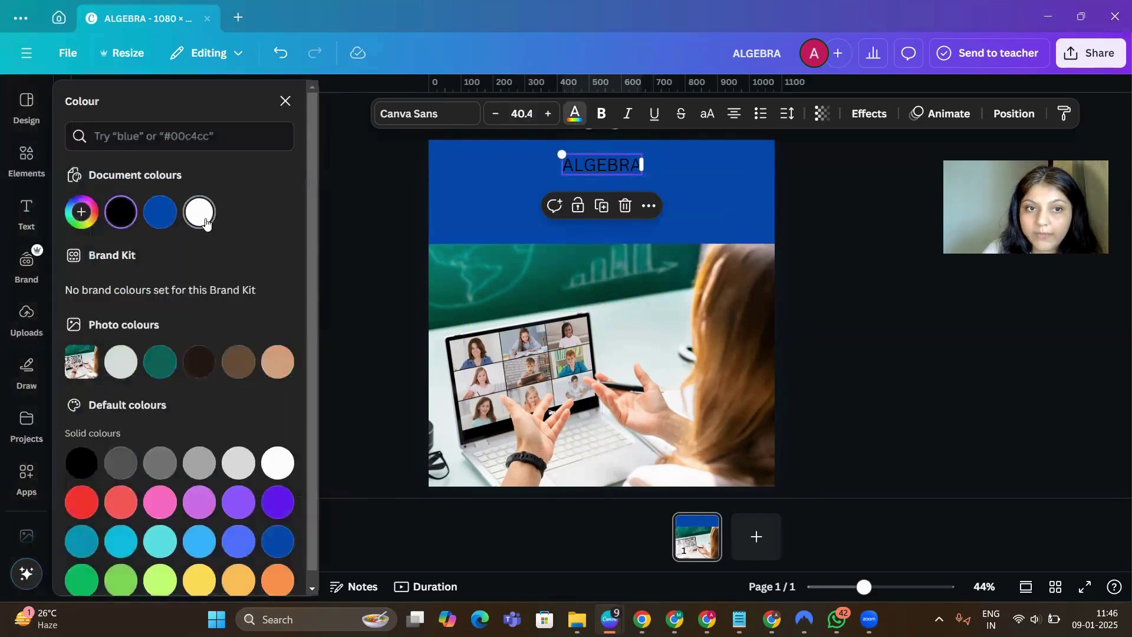
{"action": "left_click", "coordinate": [602, 114]}
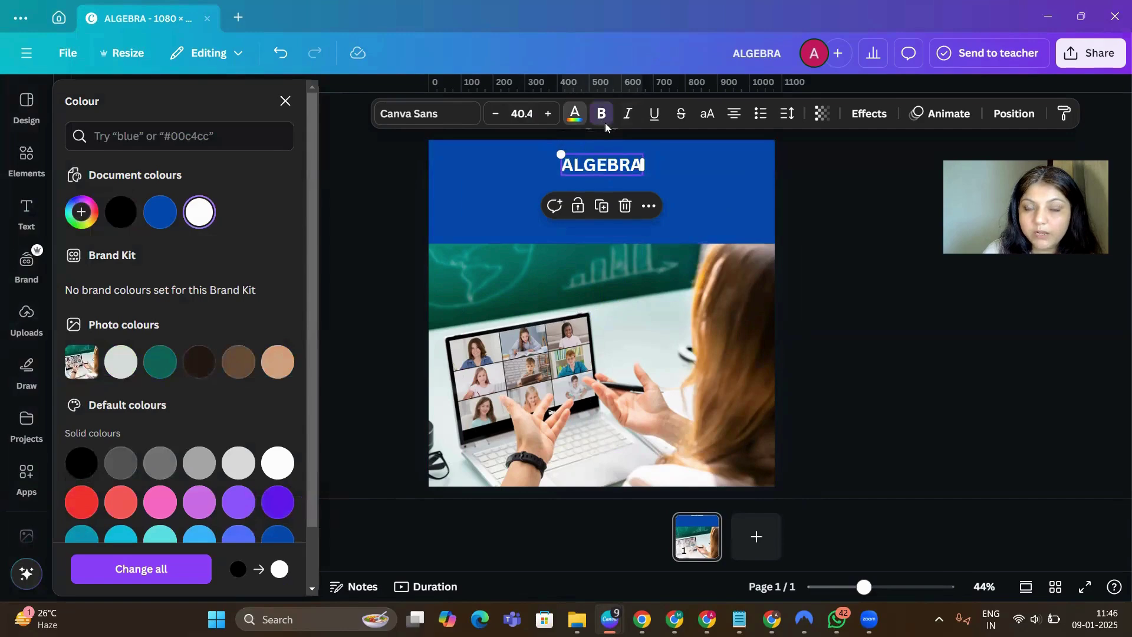
- Enlarge the "ALGEBRA" heading to size 66.7 and centre it horizontally near the banner's top
{"action": "left_click_drag", "start_coordinate": [640, 175], "coordinate": [697, 190]}
{"action": "left_click", "coordinate": [826, 235]}
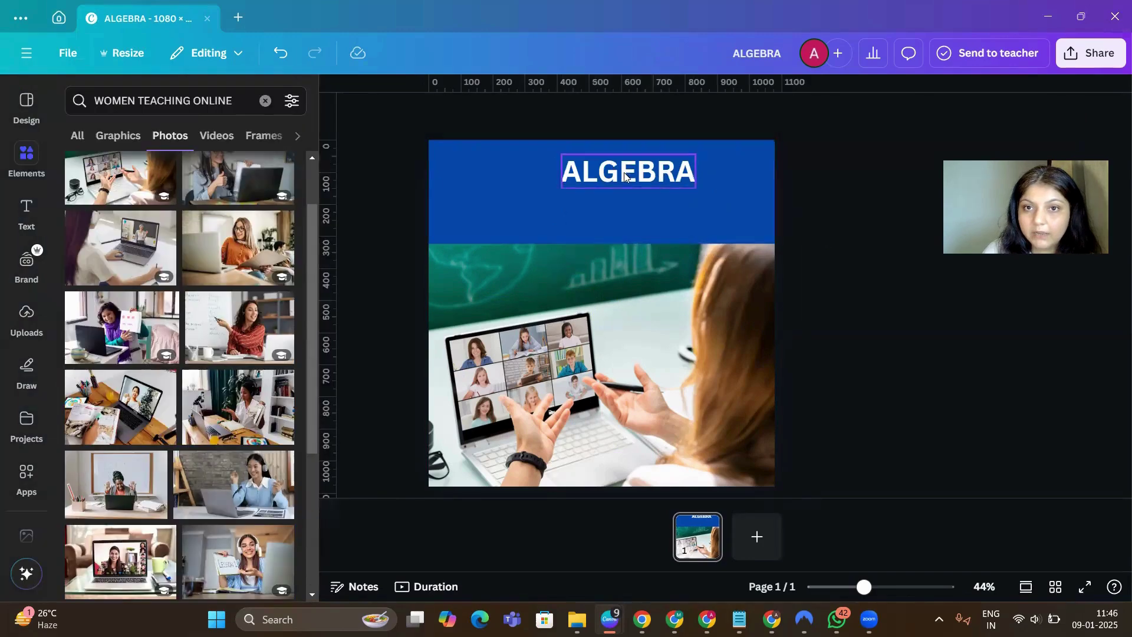
{"action": "left_click_drag", "start_coordinate": [623, 174], "coordinate": [594, 174]}
{"action": "left_click", "coordinate": [820, 242]}
- Duplicate the "ALGEBRA" heading and place the copy centred directly beneath the original
{"action": "left_click", "coordinate": [579, 165]}
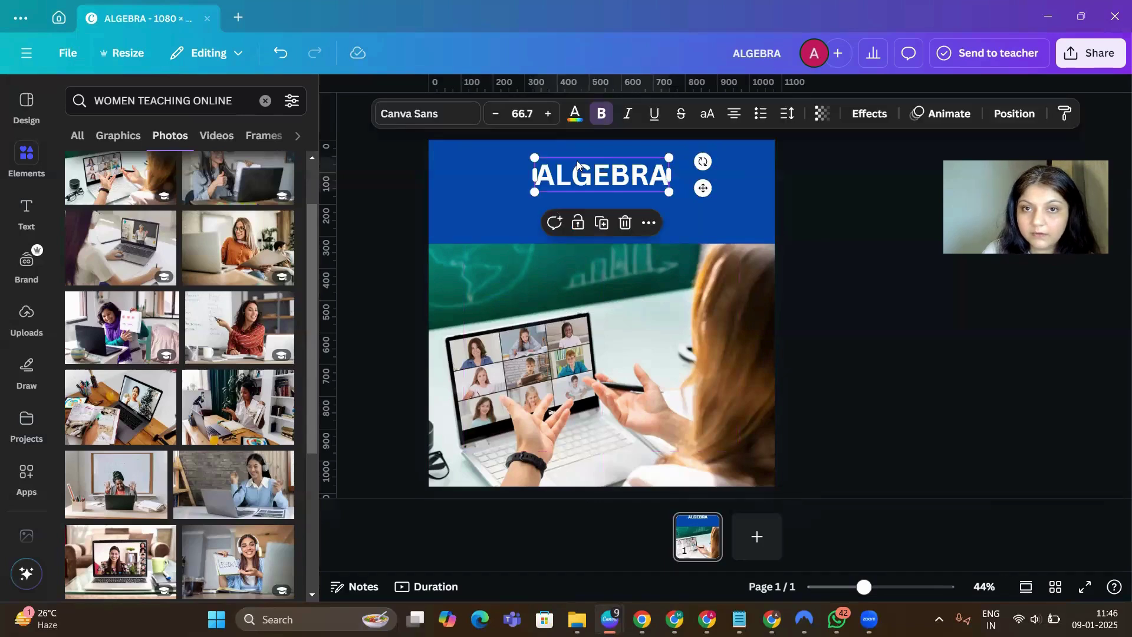
{"action": "left_click", "coordinate": [602, 228]}
{"action": "left_click_drag", "start_coordinate": [620, 180], "coordinate": [610, 208]}
- Replace the duplicated heading's text with "simplified for you"
{"action": "left_click", "coordinate": [647, 212]}
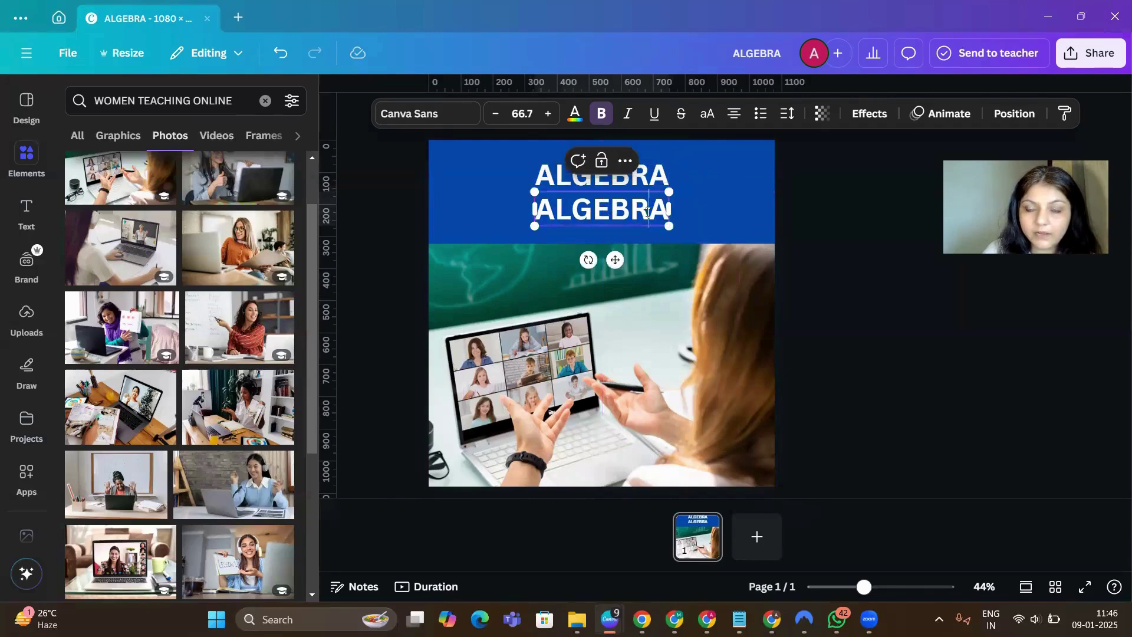
{"action": "left_click_drag", "start_coordinate": [664, 208], "coordinate": [530, 211]}
{"action": "type", "text": "si"}
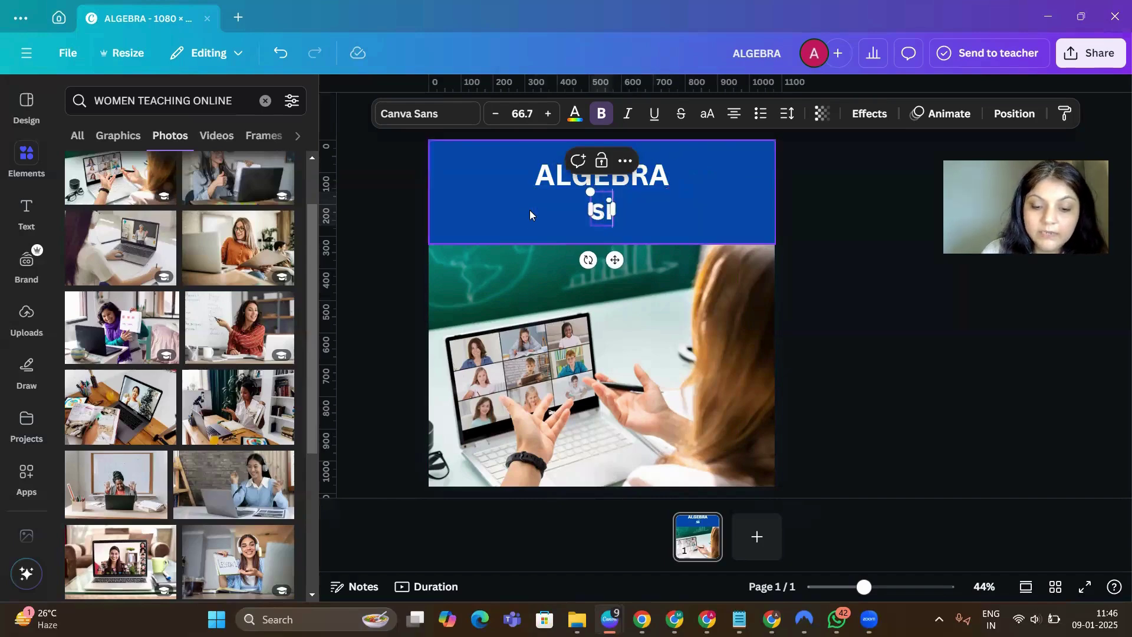
{"action": "type", "text": "mplifi"}
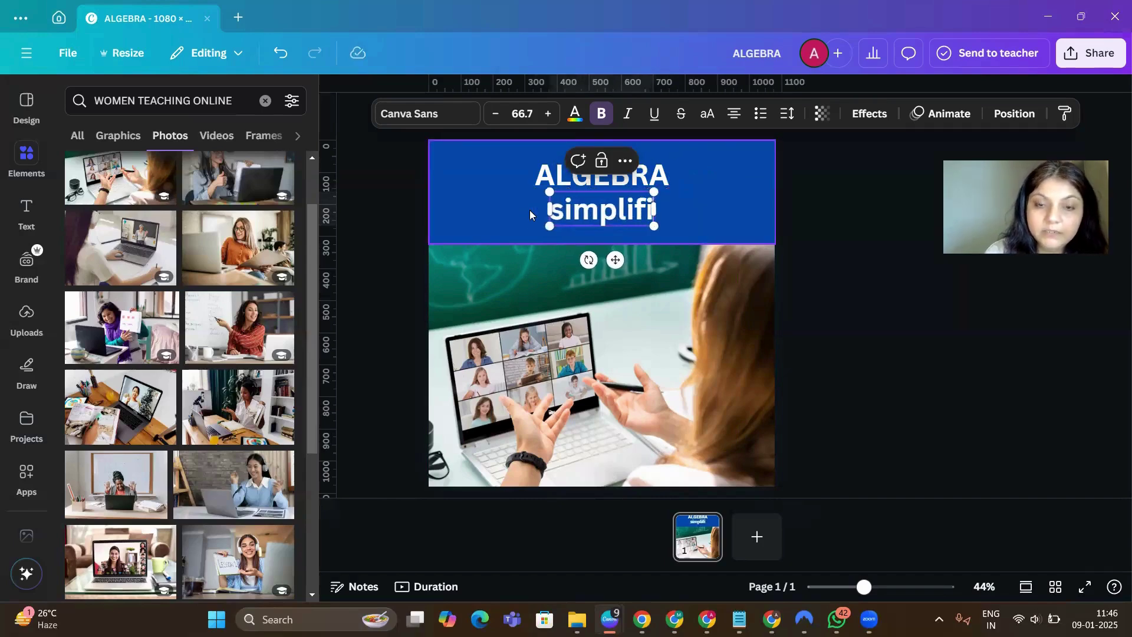
{"action": "type", "text": "ed f"}
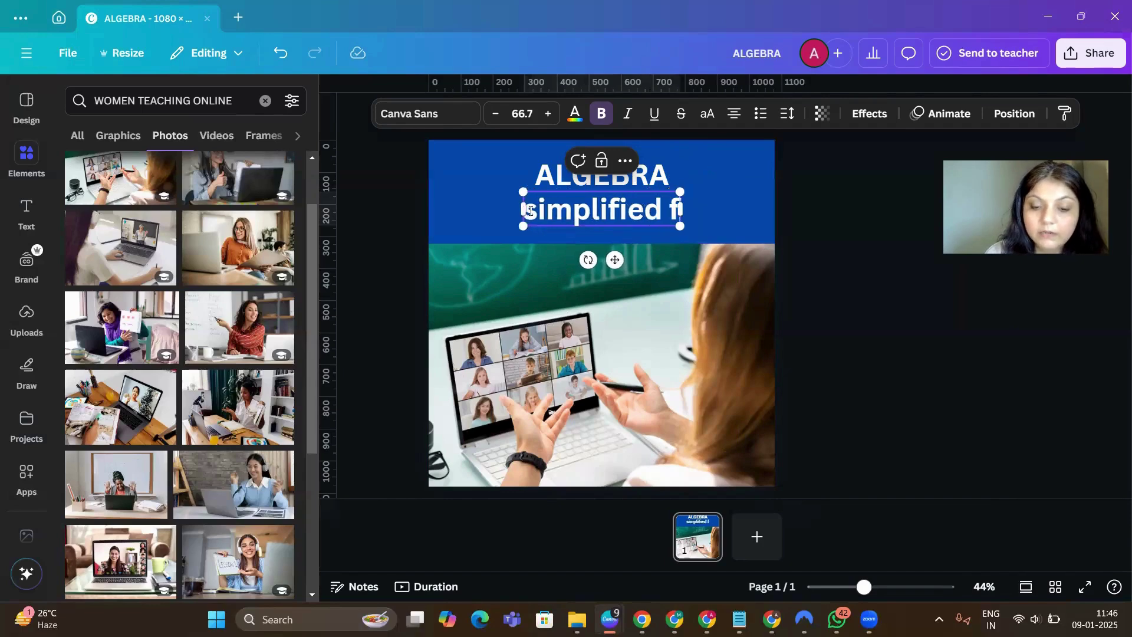
{"action": "type", "text": "or"}
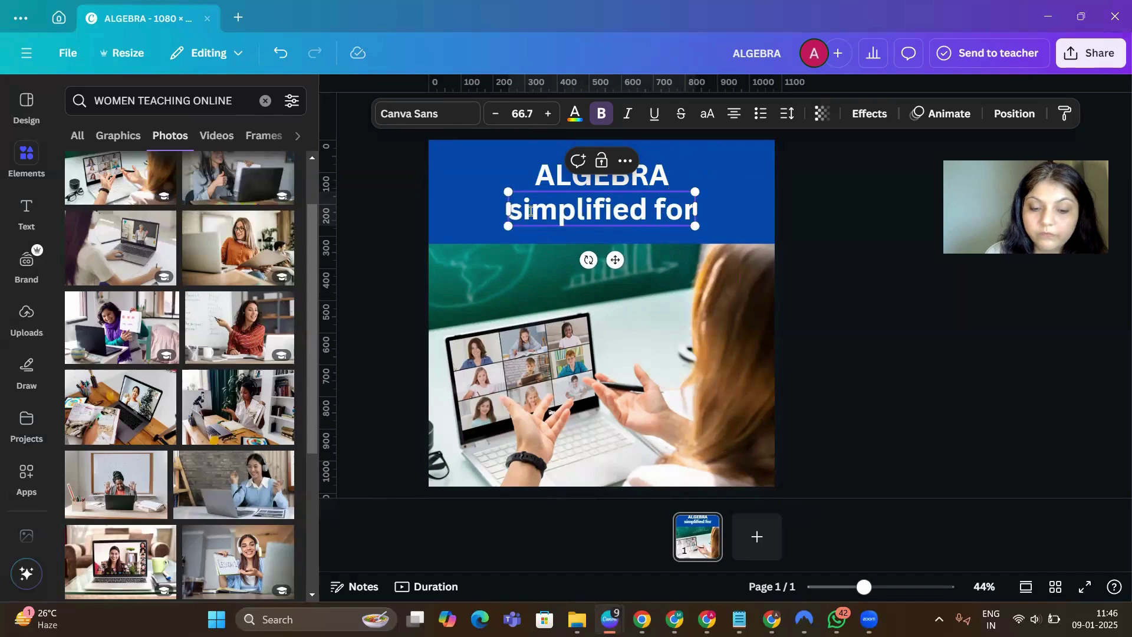
{"action": "type", "text": " you"}
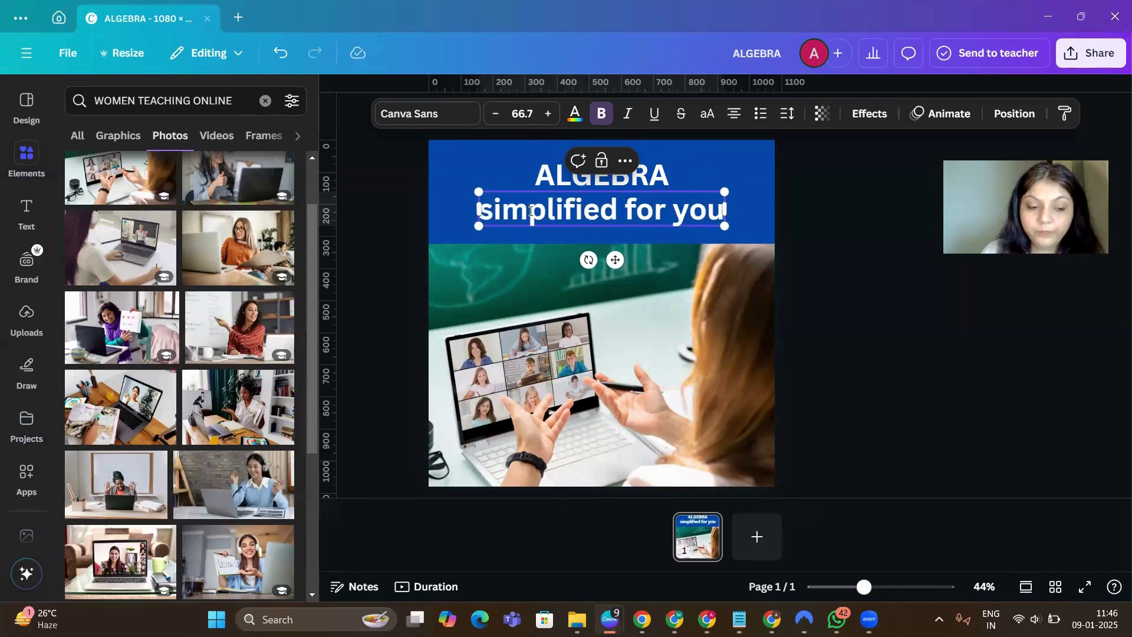
- Extend the text line beneath the "ALGEBRA" heading so it reads "simplified for your Child"
{"action": "type", "text": "!"}
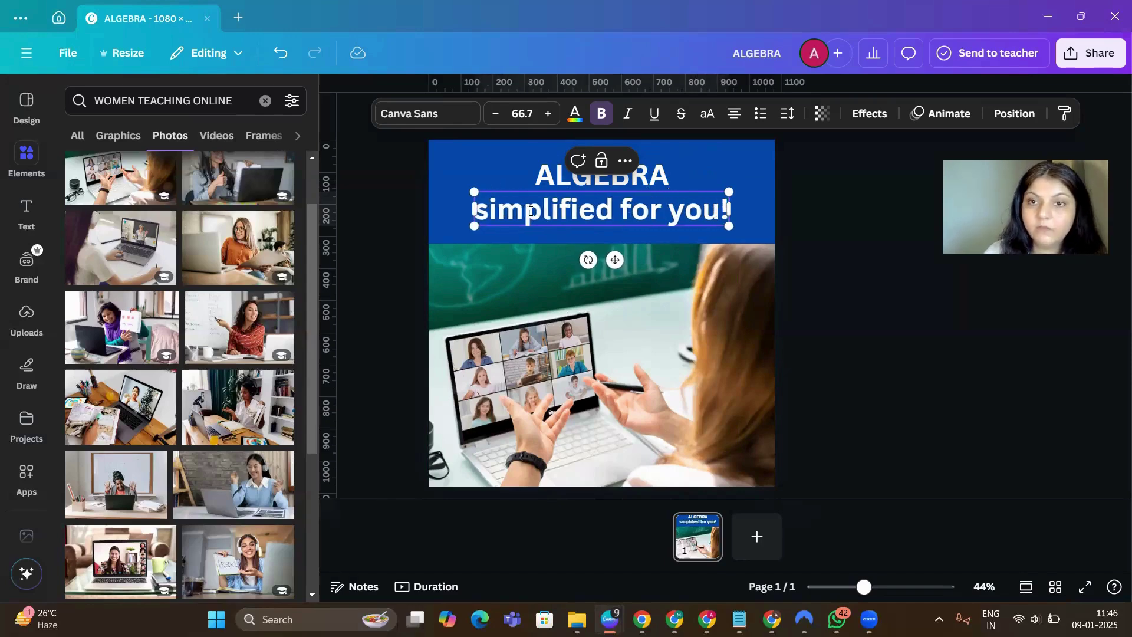
{"action": "key", "text": "BackSpace"}
{"action": "type", "text": "r"}
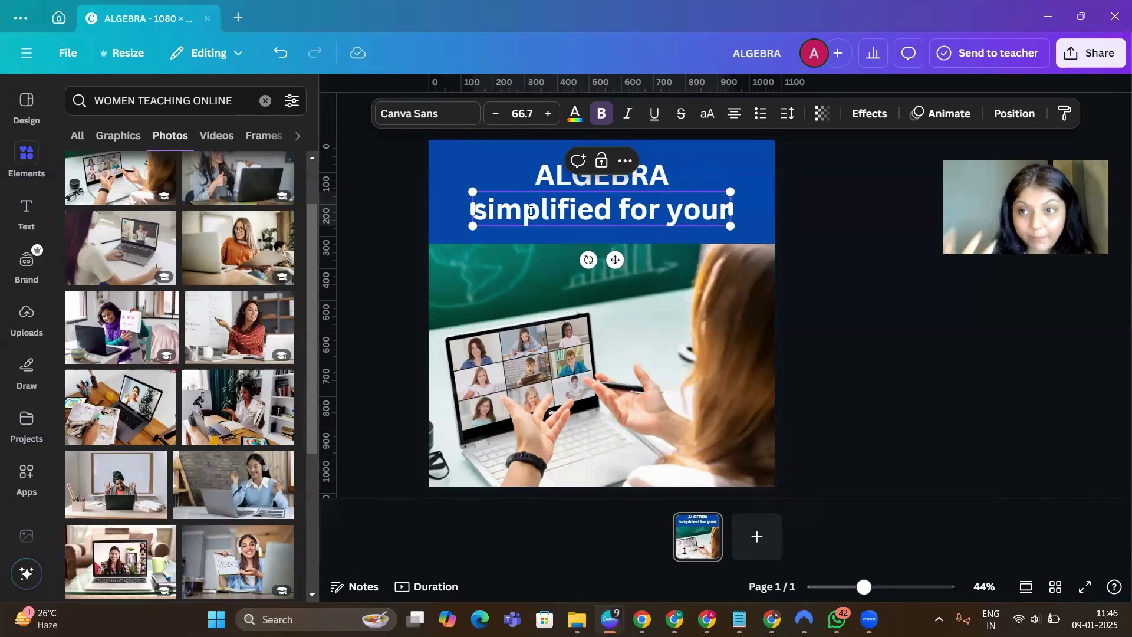
{"action": "type", "text": " Child"}
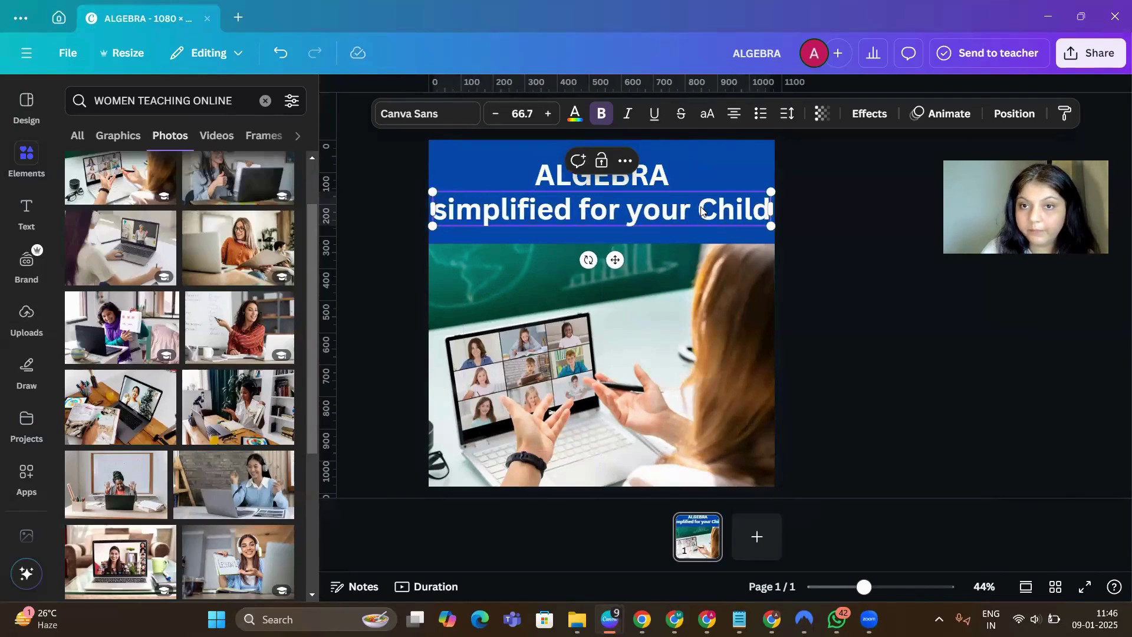
- Shrink the "simplified for your Child" line and set its font size to 28
{"action": "left_click_drag", "start_coordinate": [771, 192], "coordinate": [654, 223]}
{"action": "left_click", "coordinate": [810, 244]}
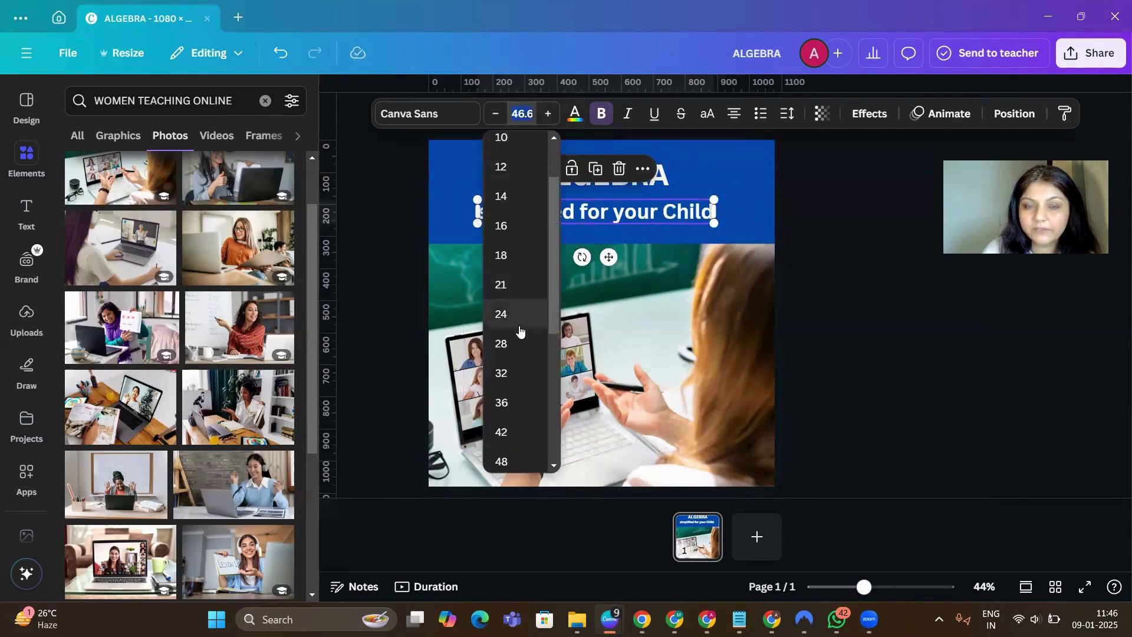
{"action": "left_click", "coordinate": [518, 345]}
{"action": "left_click", "coordinate": [841, 283]}
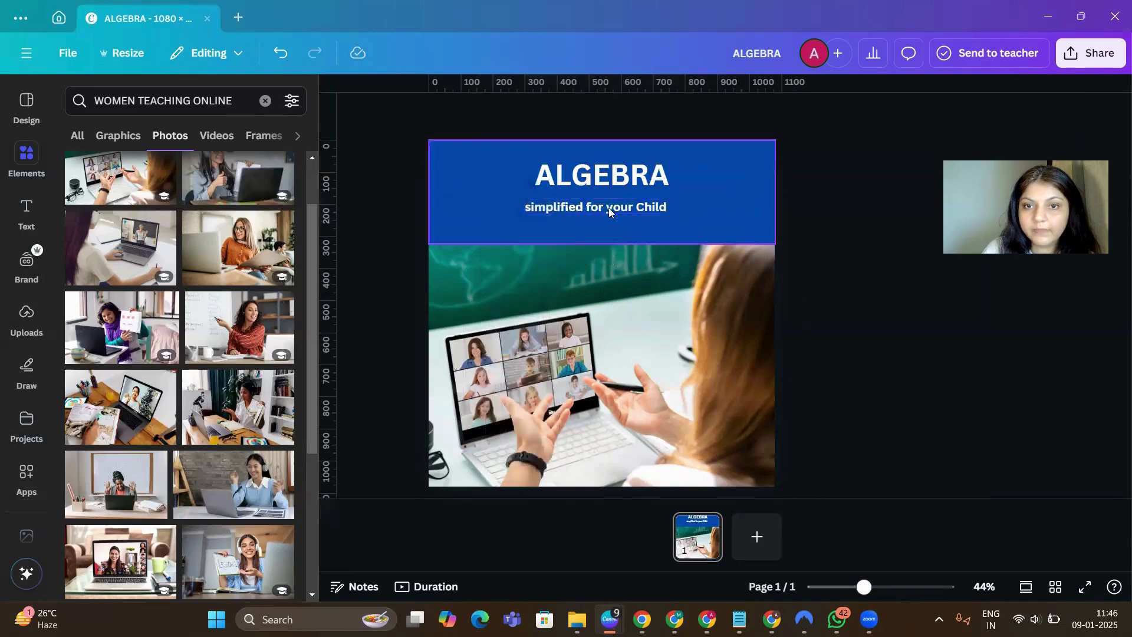
- Change the font of the "simplified for your Child" line to Poppins ExtraLight
{"action": "left_click", "coordinate": [607, 204]}
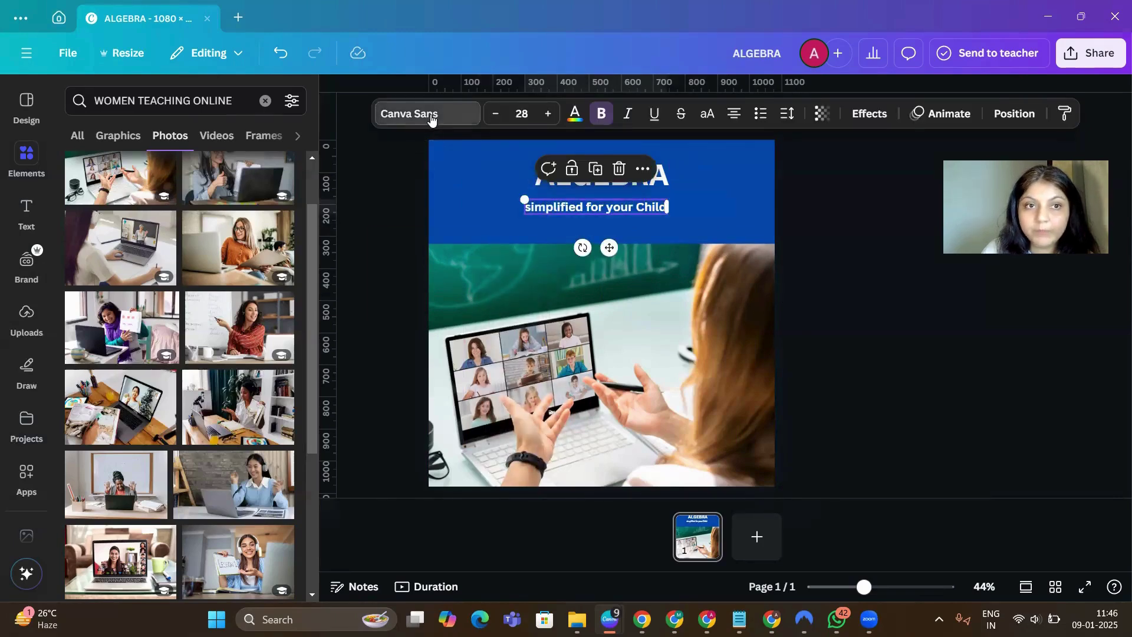
{"action": "left_click", "coordinate": [430, 116]}
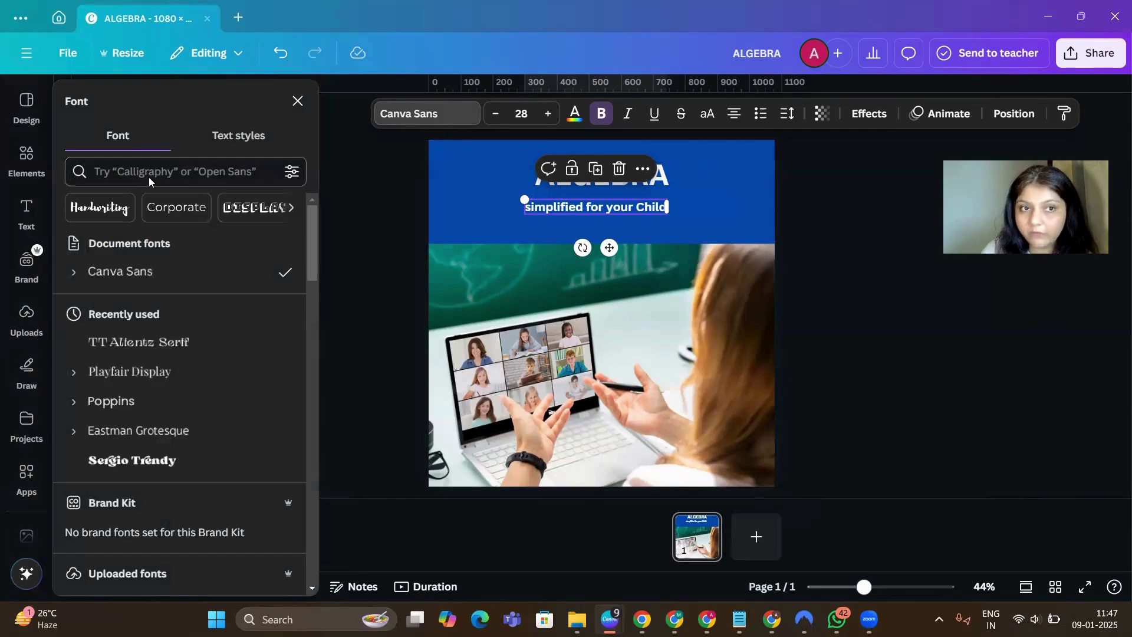
{"action": "left_click", "coordinate": [149, 175]}
{"action": "type", "text": "Poppin"}
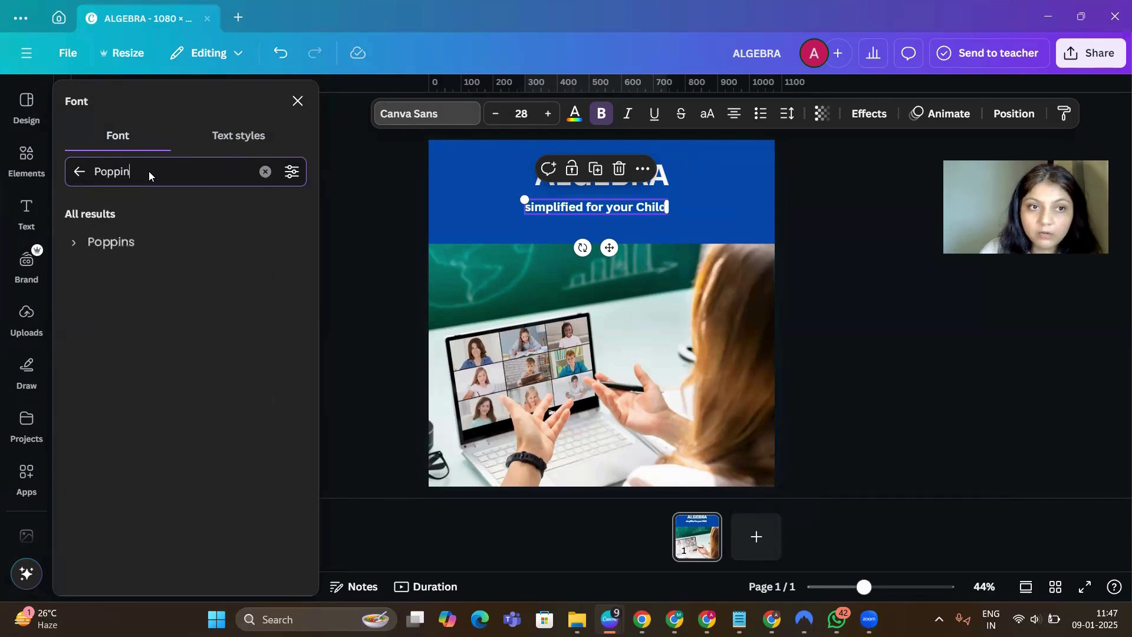
{"action": "left_click", "coordinate": [69, 252]}
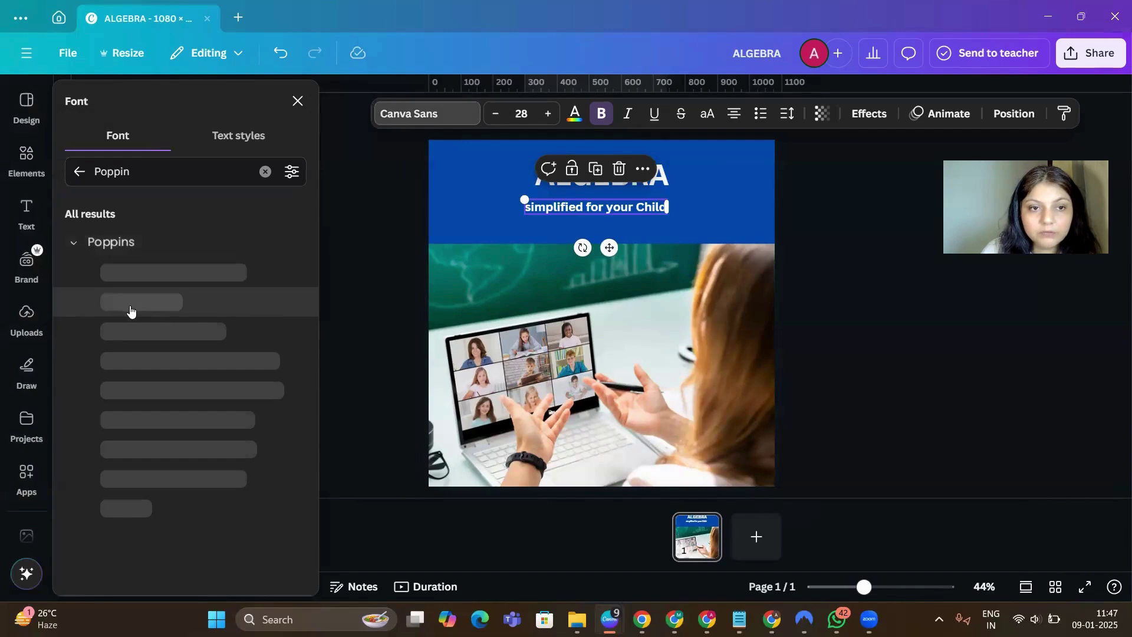
{"action": "left_click", "coordinate": [197, 311]}
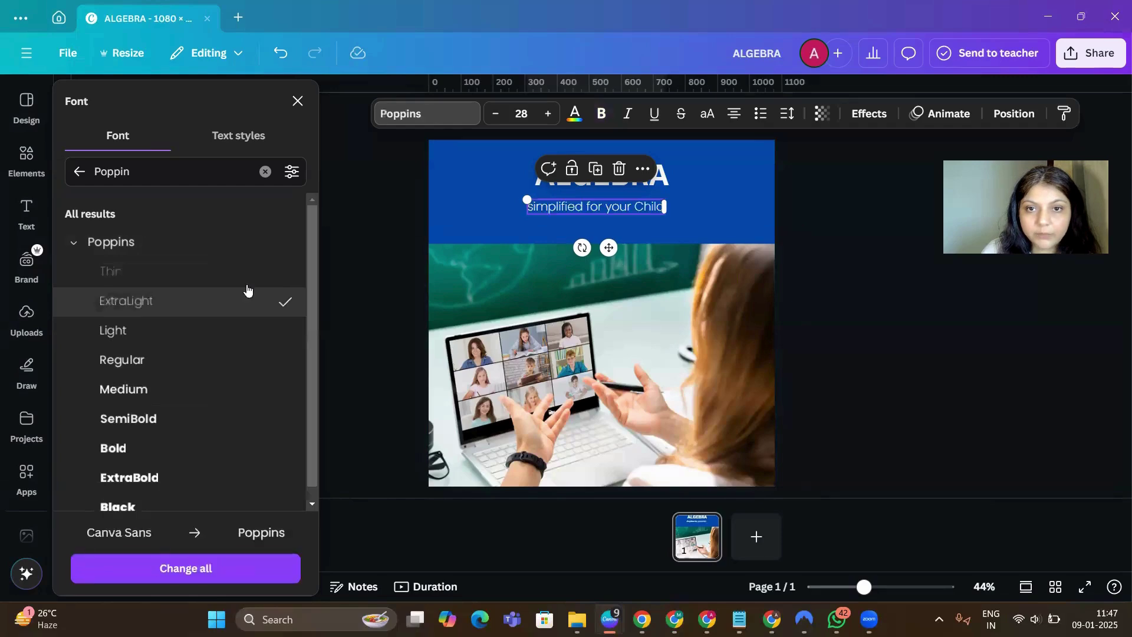
{"action": "left_click", "coordinate": [843, 250]}
- Enlarge the "simplified for your Child" line to about size 47.7 and centre it directly beneath the "ALGEBRA" heading
{"action": "left_click_drag", "start_coordinate": [588, 208], "coordinate": [468, 188]}
{"action": "left_click_drag", "start_coordinate": [555, 197], "coordinate": [575, 204]}
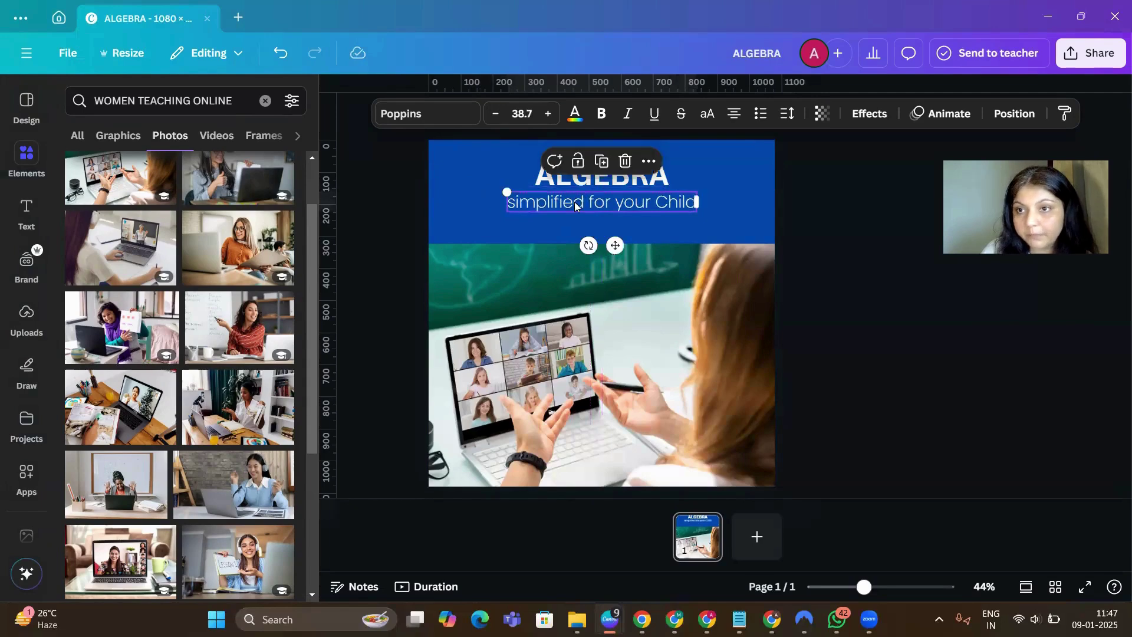
{"action": "left_click", "coordinate": [869, 275]}
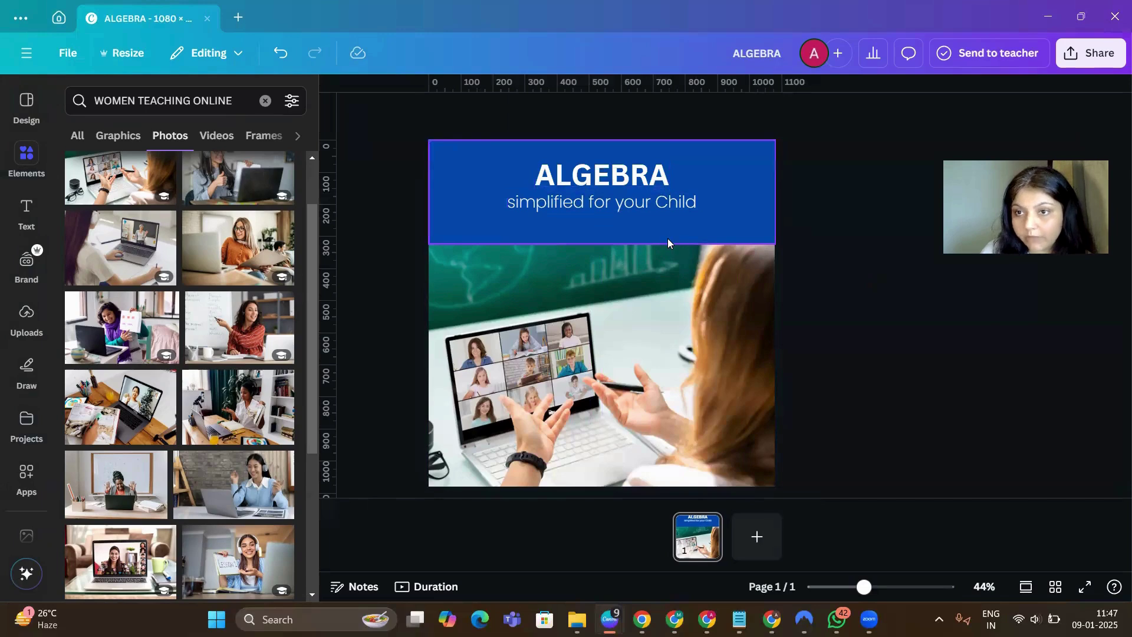
{"action": "left_click", "coordinate": [696, 207]}
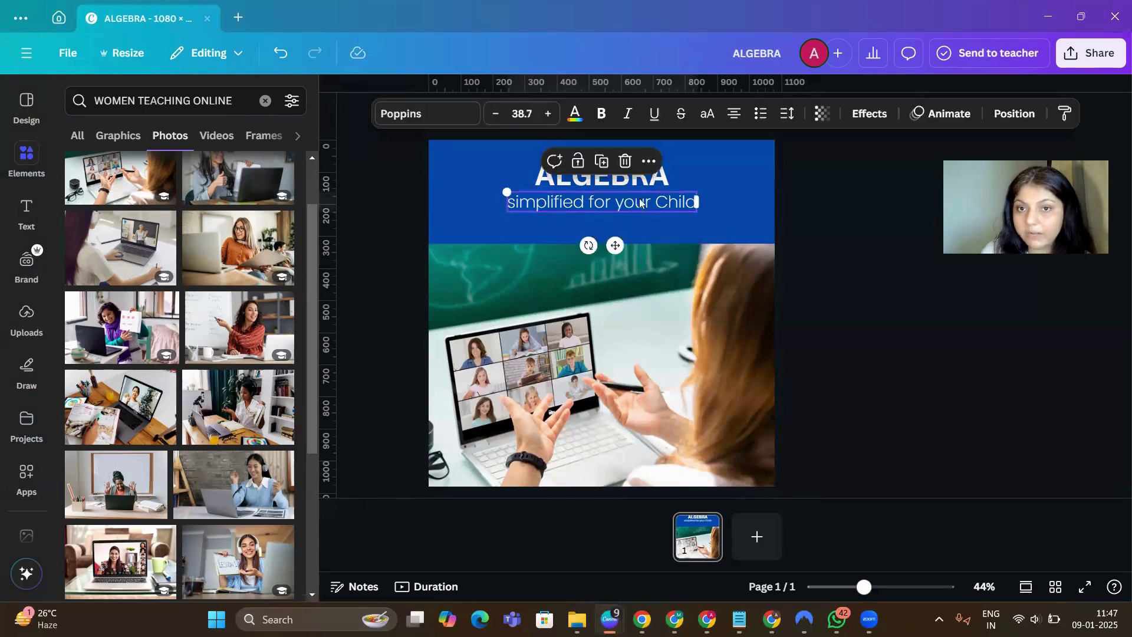
{"action": "left_click_drag", "start_coordinate": [698, 213], "coordinate": [742, 240]}
{"action": "left_click", "coordinate": [853, 260]}
{"action": "left_click_drag", "start_coordinate": [620, 200], "coordinate": [602, 200]}
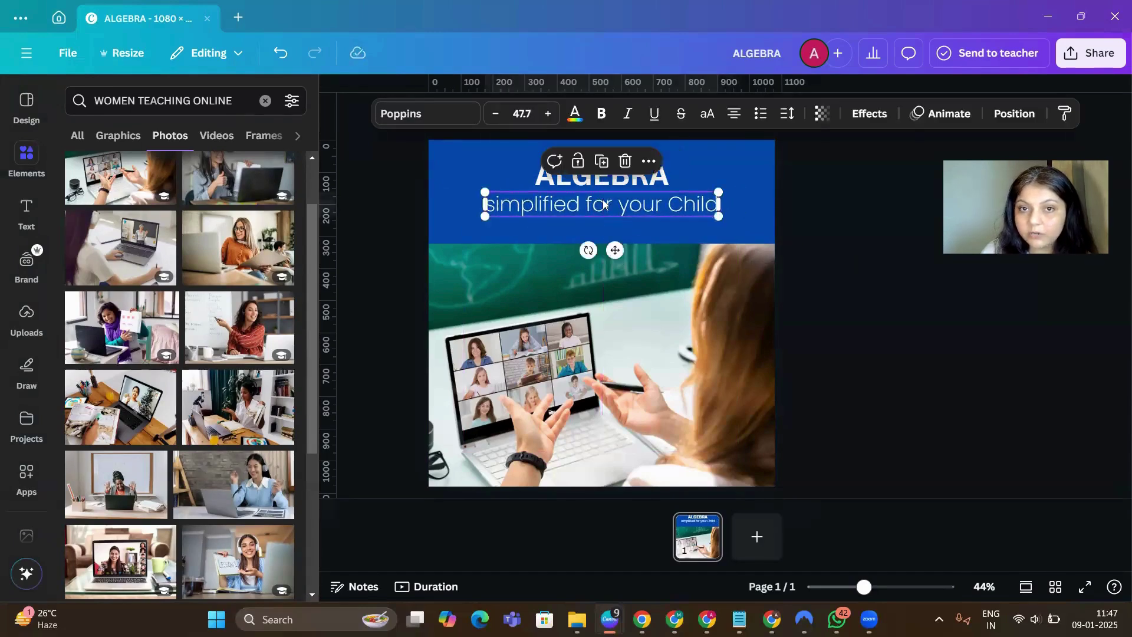
{"action": "left_click", "coordinate": [851, 303]}
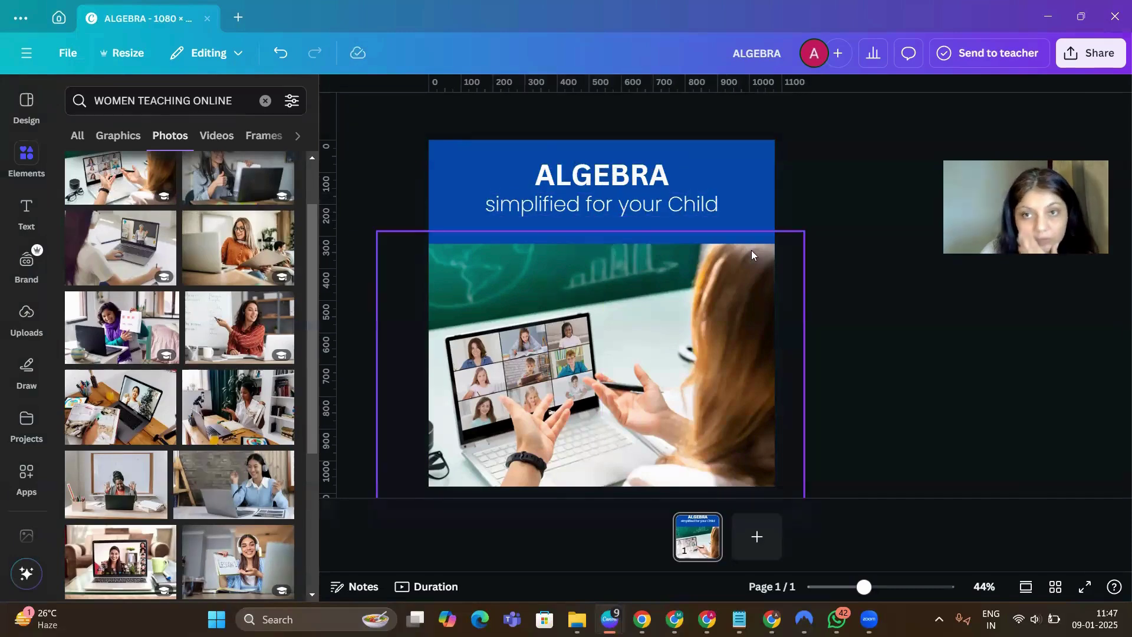